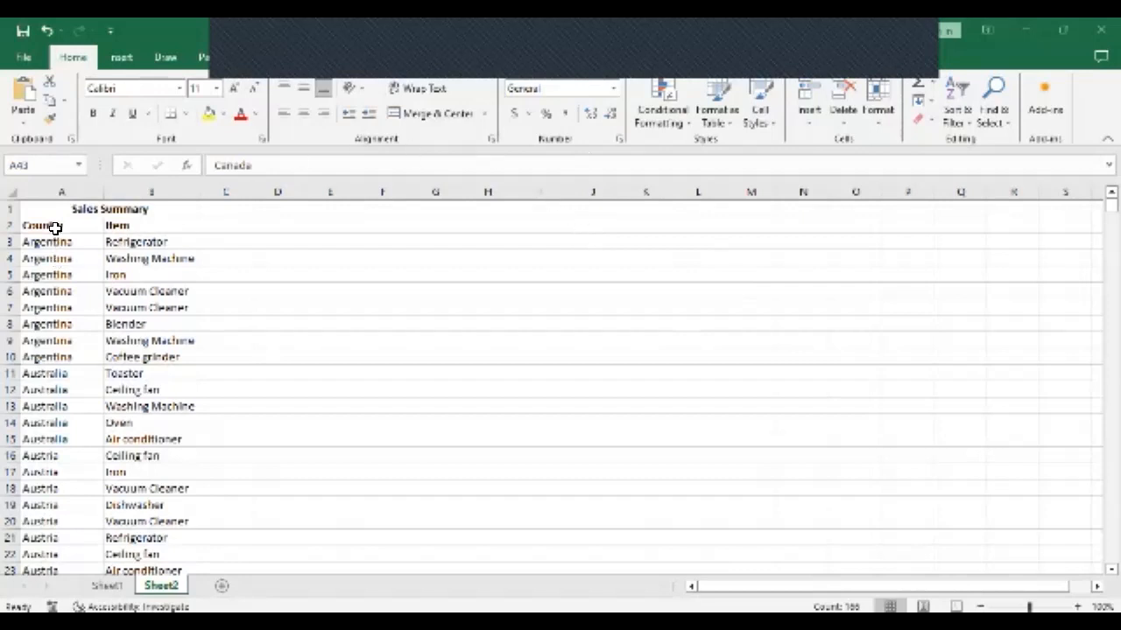
Step: Select the Argentina entries in the Country column, extending the selection cell by cell over A3:A10
{"action": "mouse_move", "coordinate": [54, 225]}
{"action": "left_mouse_down"}
{"action": "mouse_move", "coordinate": [124, 475]}
{"action": "mouse_move", "coordinate": [173, 283]}
{"action": "mouse_move", "coordinate": [99, 231]}
{"action": "mouse_move", "coordinate": [62, 225]}
{"action": "left_mouse_up"}
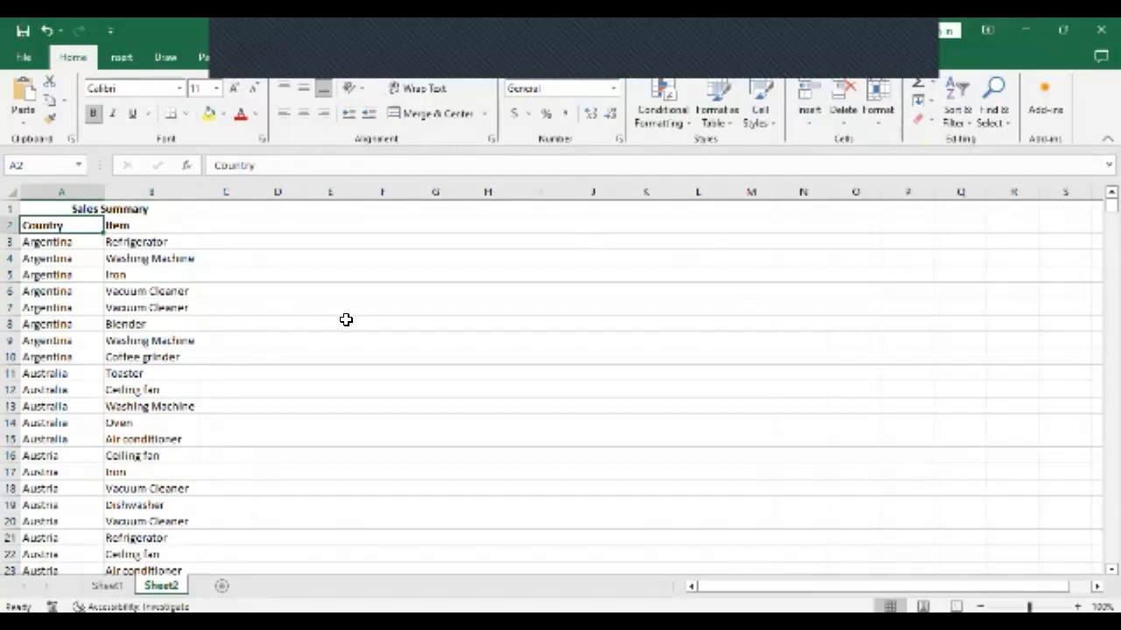
{"action": "key", "text": "Down"}
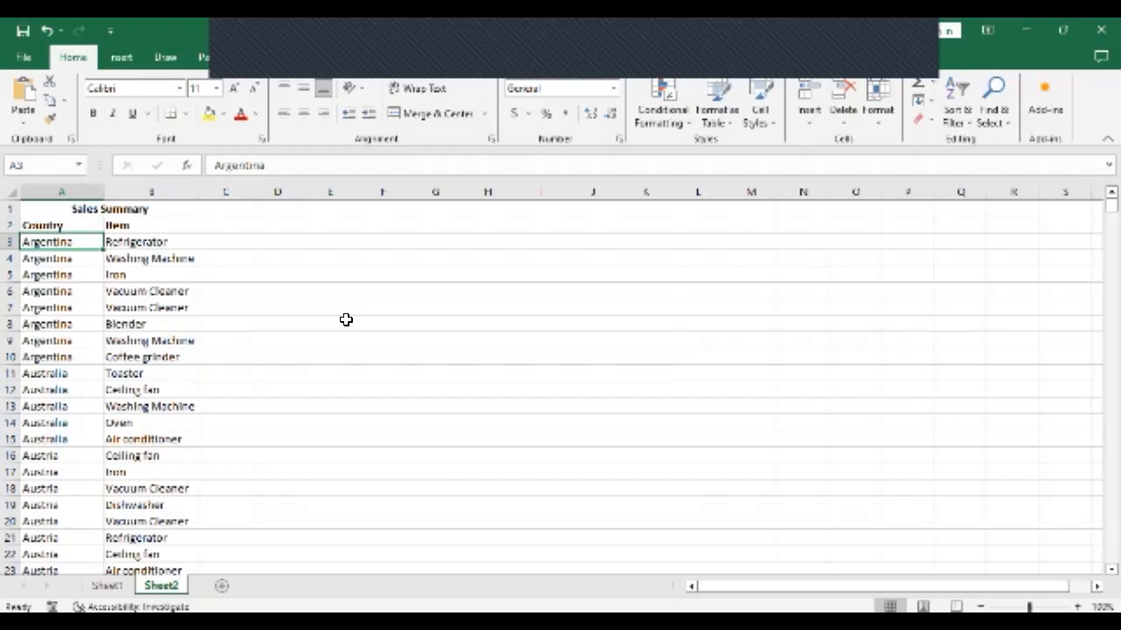
{"action": "key", "text": "shift+Down"}
{"action": "key", "text": "shift+Down"}
{"action": "key", "text": "shift+Down"}
{"action": "key", "text": "shift+Down"}
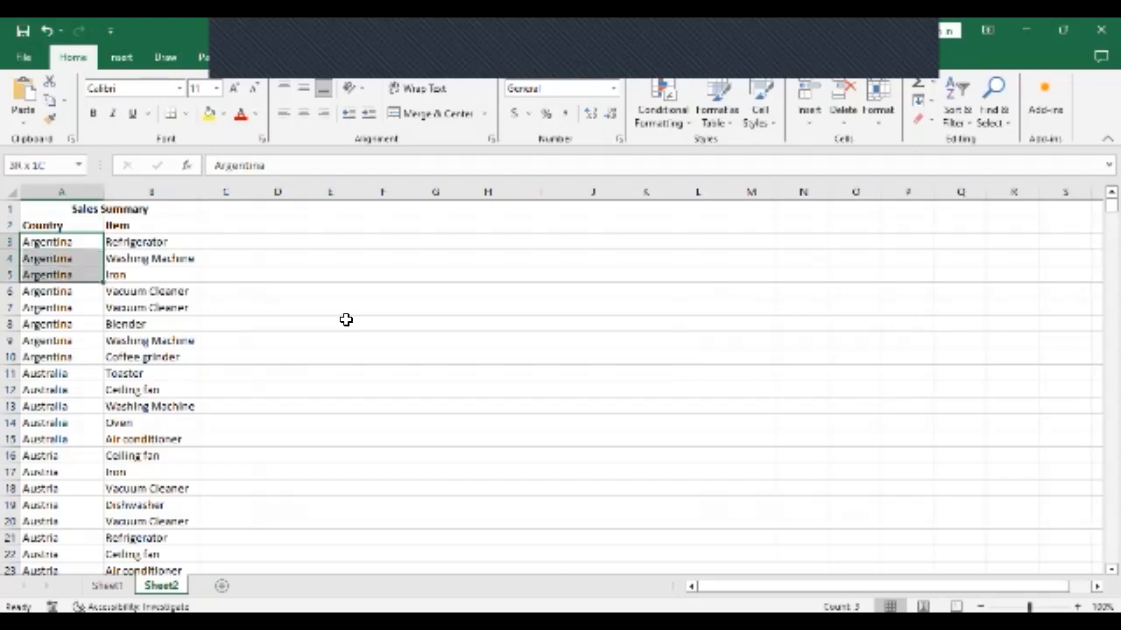
{"action": "key", "text": "shift+Down"}
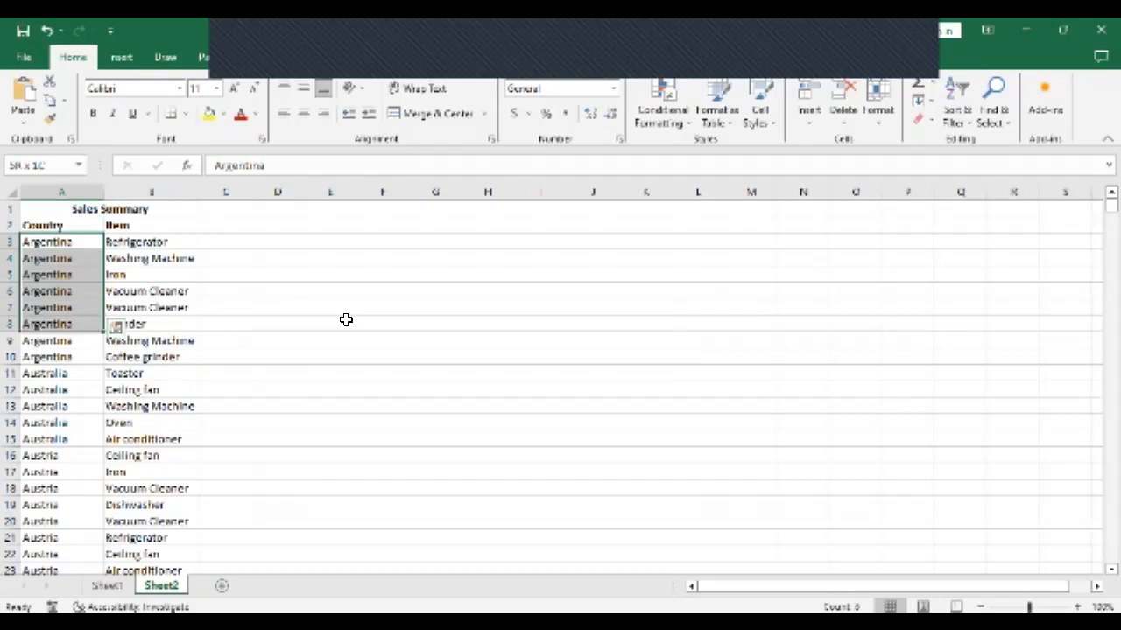
{"action": "key", "text": "shift+Down"}
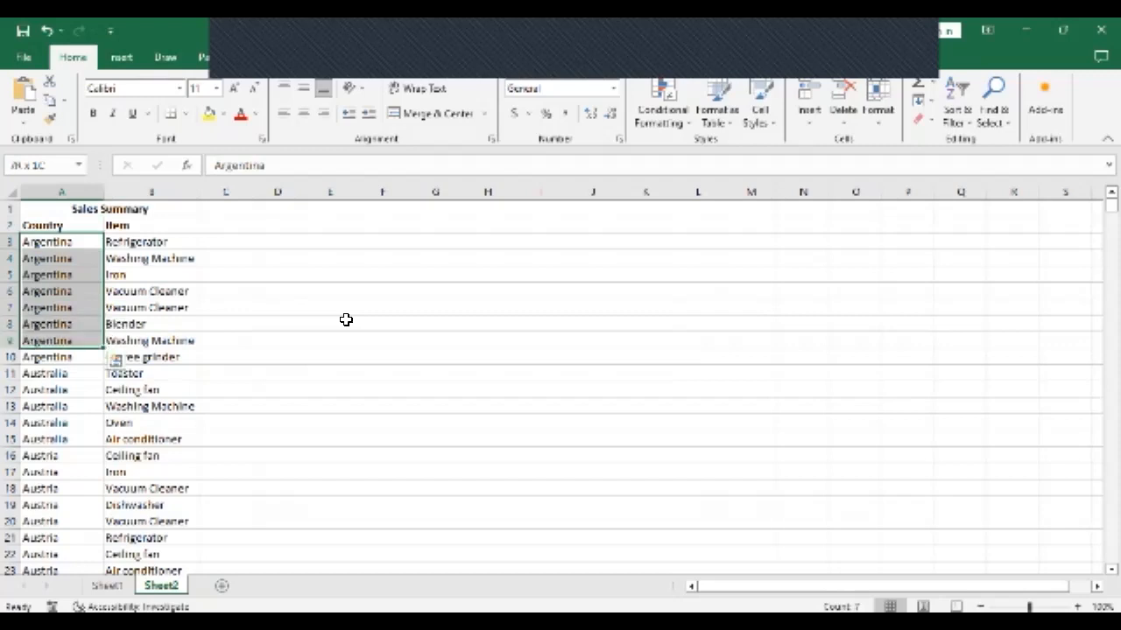
{"action": "key", "text": "shift+Down"}
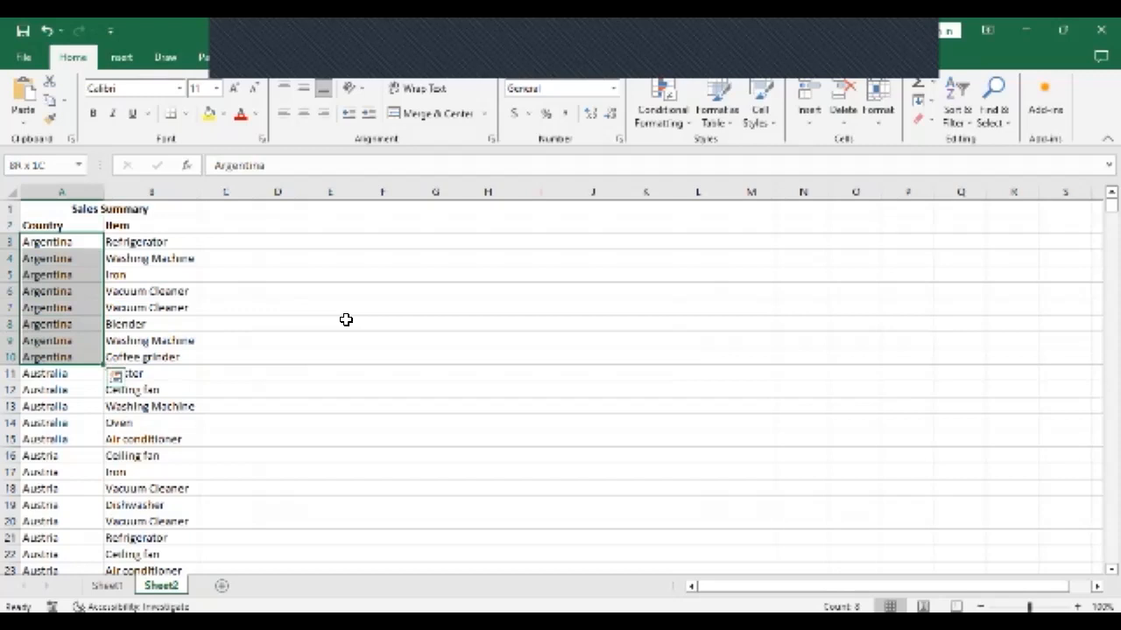
Step: Select the country and item data in A3:B13, extending from A3 row by row, and copy it
{"action": "left_click", "coordinate": [89, 237]}
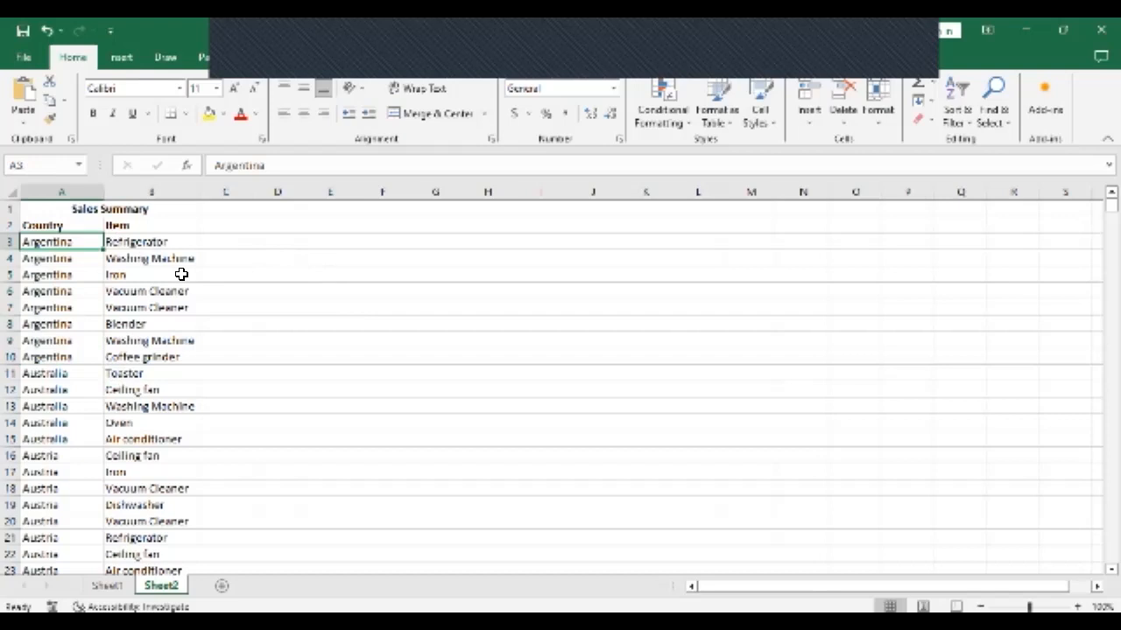
{"action": "key", "text": "shift+Down"}
{"action": "key", "text": "shift+Down"}
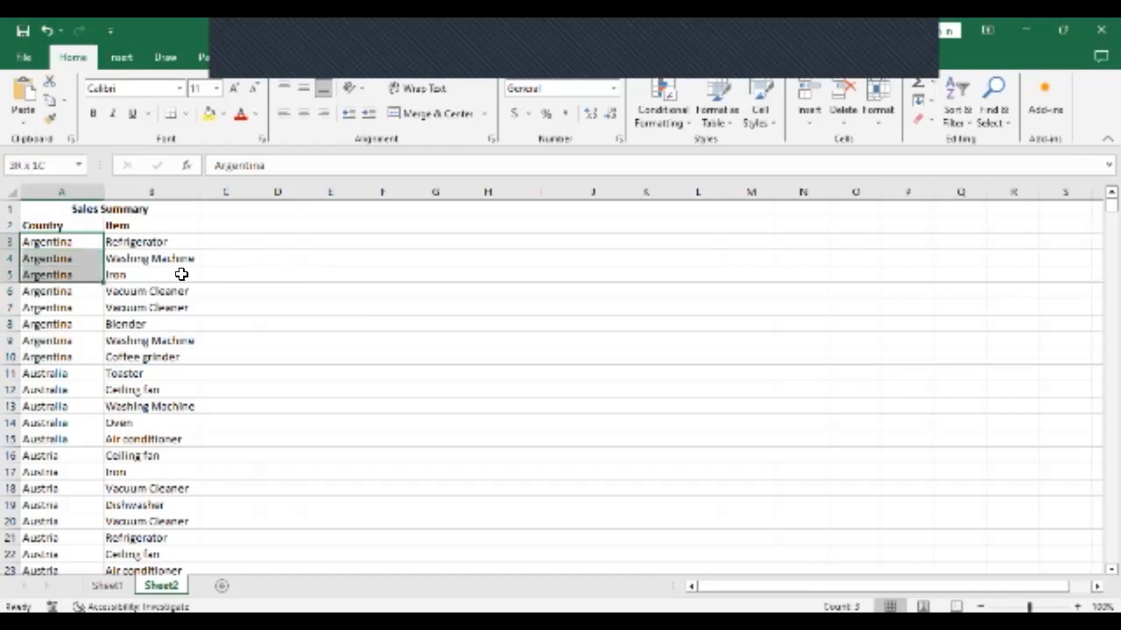
{"action": "key", "text": "shift+Down"}
{"action": "key", "text": "shift+Down"}
{"action": "key", "text": "shift+Down"}
{"action": "key", "text": "shift+Down"}
{"action": "key", "text": "shift+Down"}
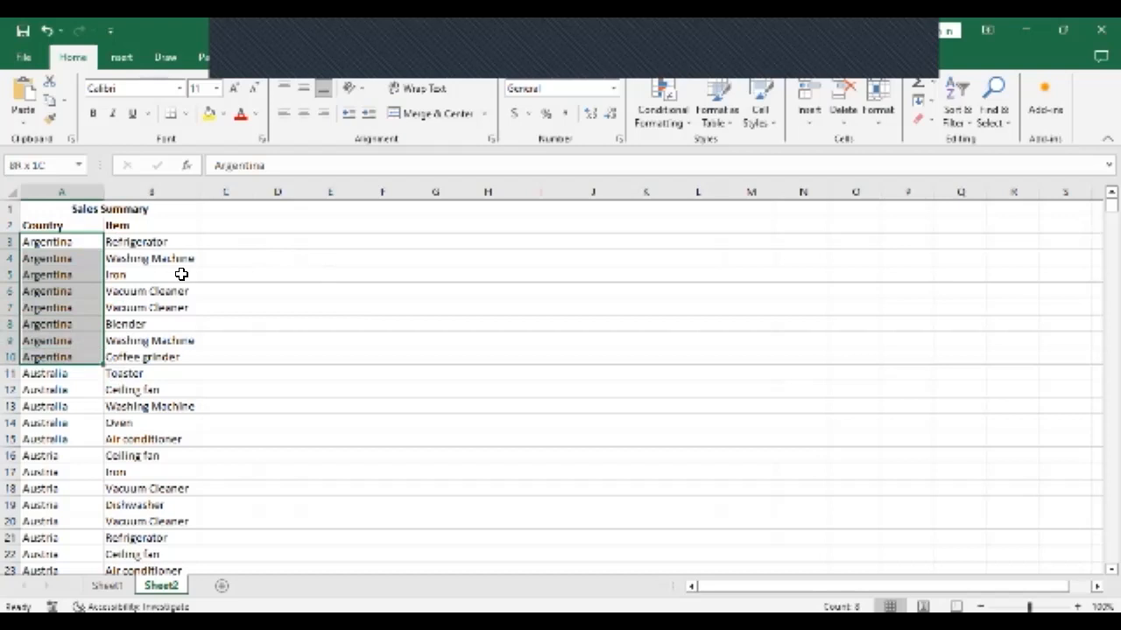
{"action": "key", "text": "shift+Down"}
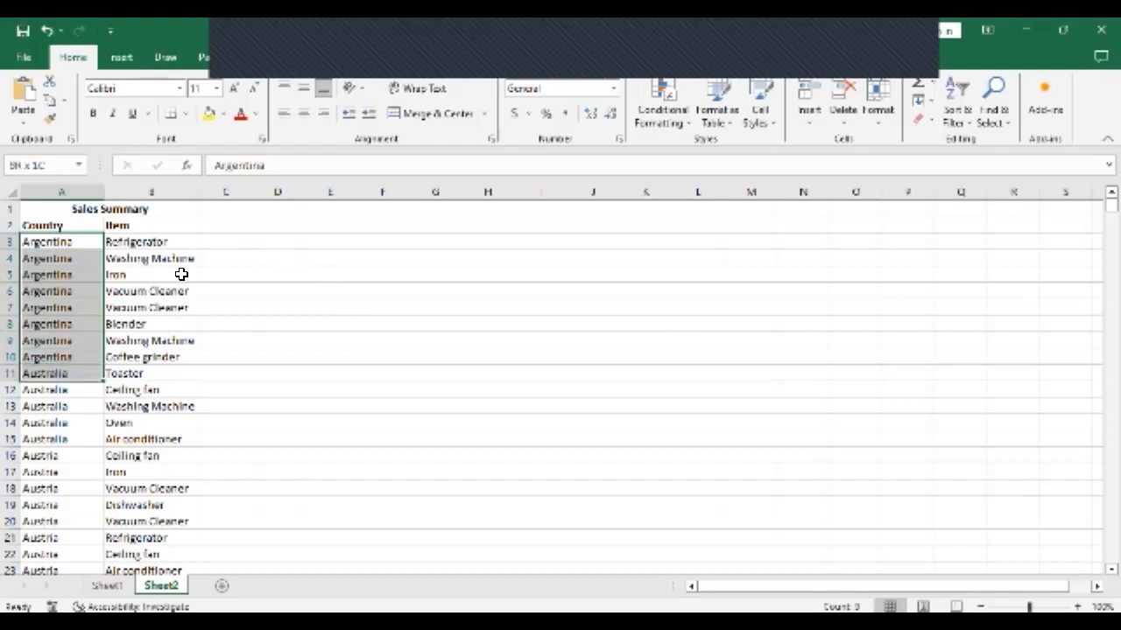
{"action": "key", "text": "shift+Down"}
{"action": "key", "text": "shift+Down"}
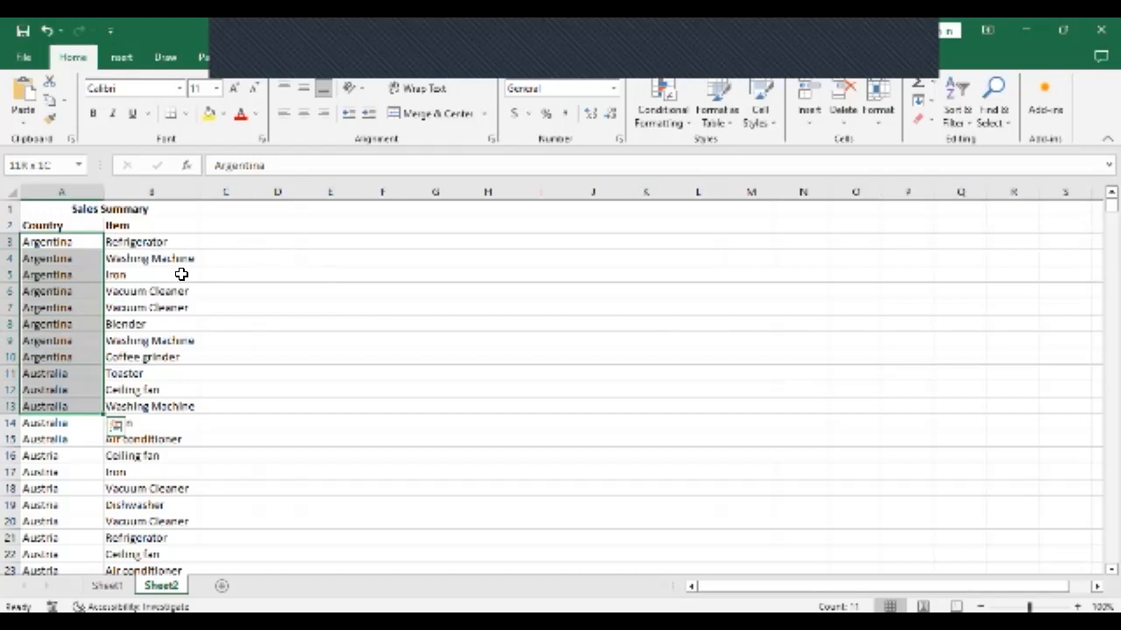
{"action": "key", "text": "shift+Right"}
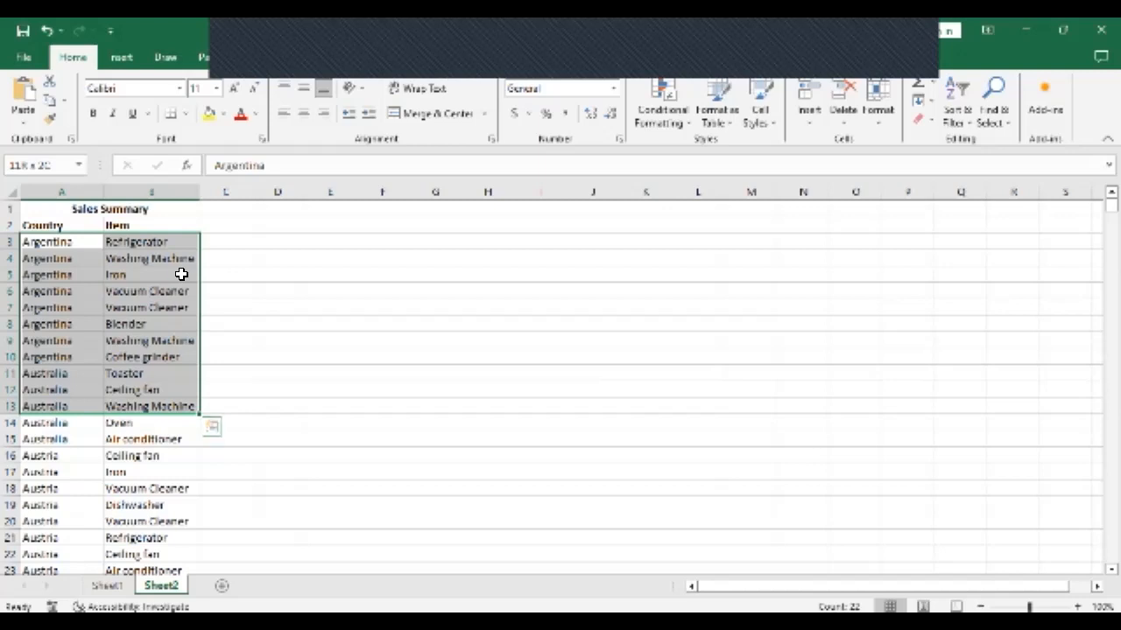
{"action": "key", "text": "ctrl+c"}
{"action": "key", "text": "Escape"}
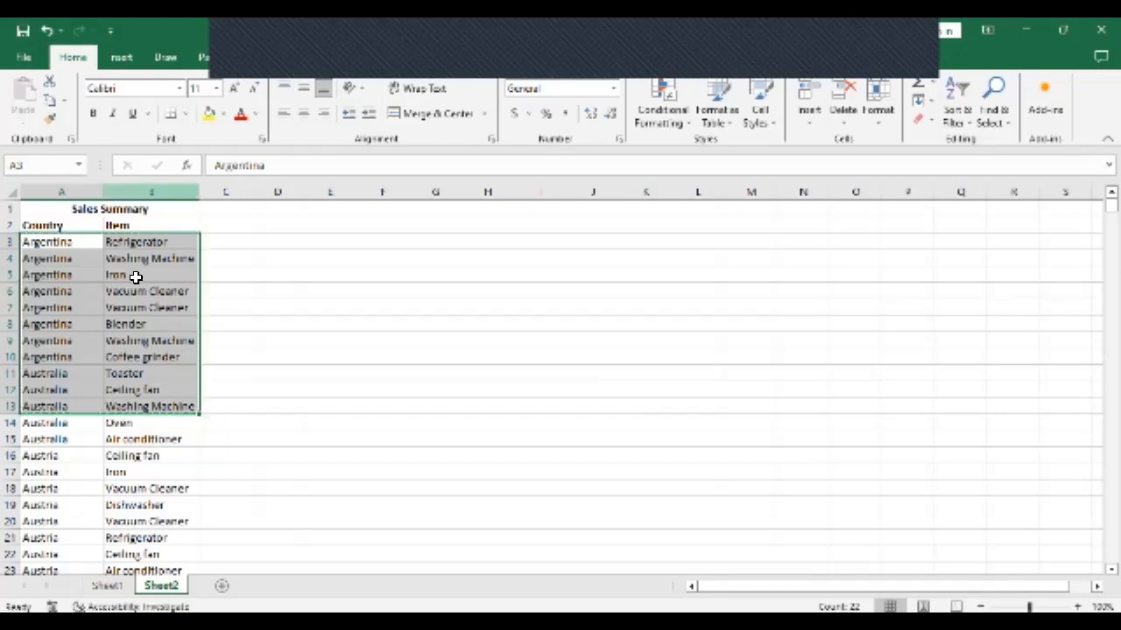
{"action": "right_click", "coordinate": [136, 278]}
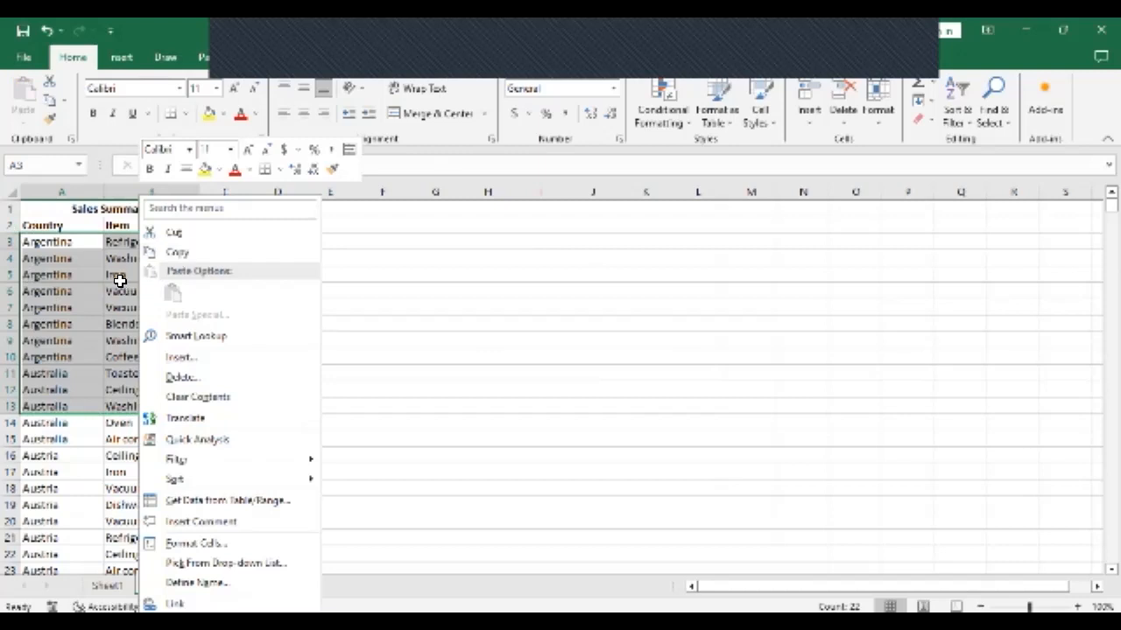
{"action": "key", "text": "Escape"}
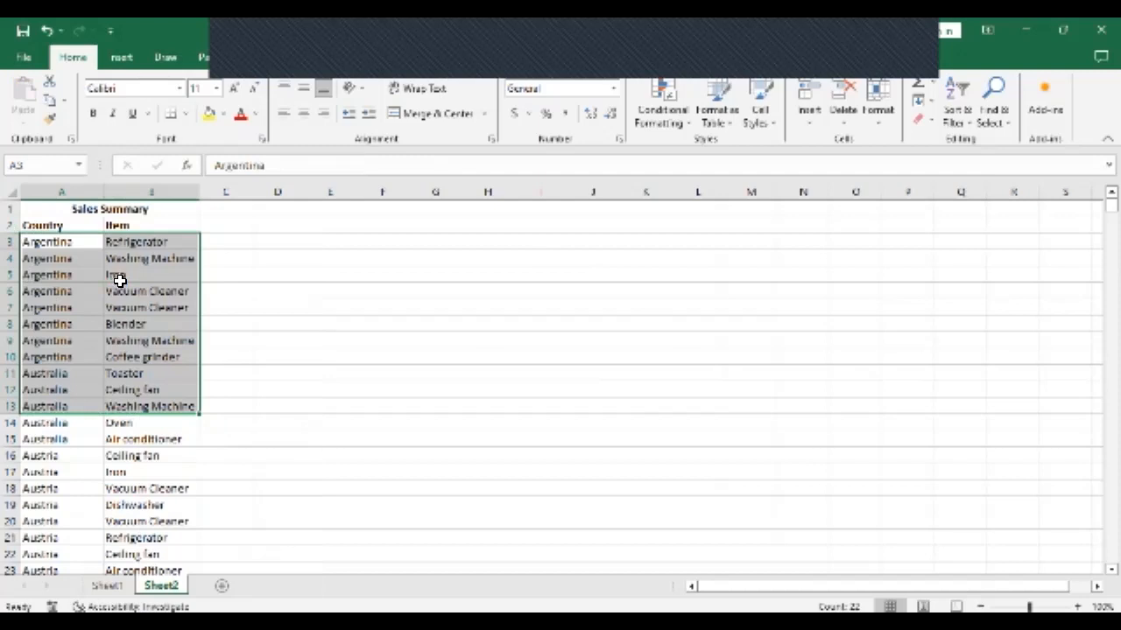
{"action": "key", "text": "ctrl+c"}
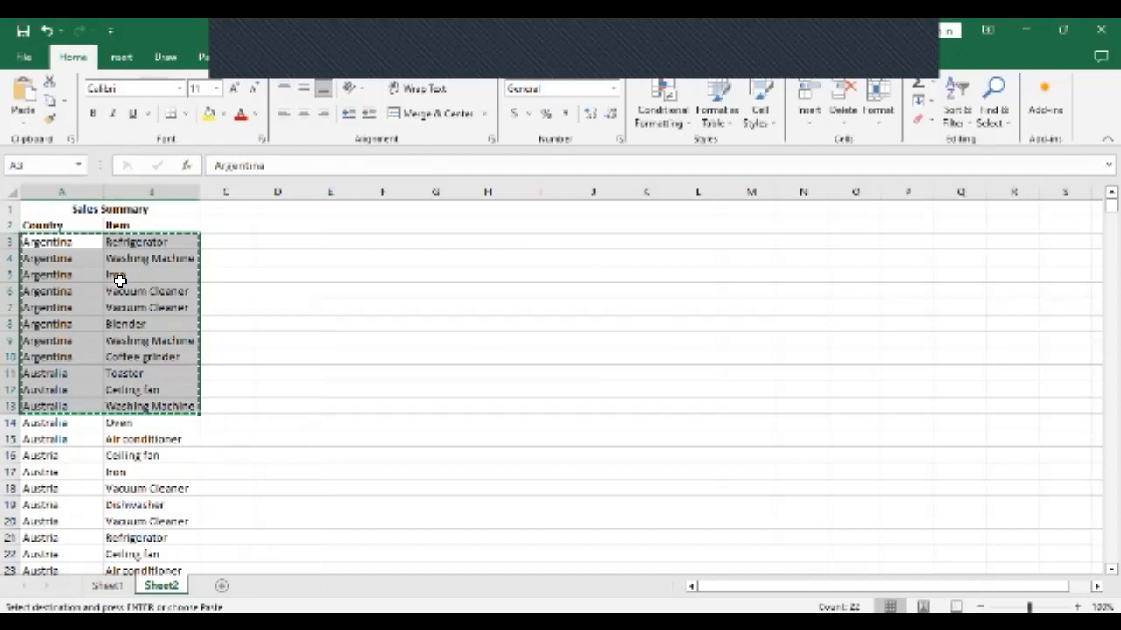
Step: Paste the copied rows at E3 and fit the widths of columns E and F to their contents
{"action": "left_click", "coordinate": [337, 243]}
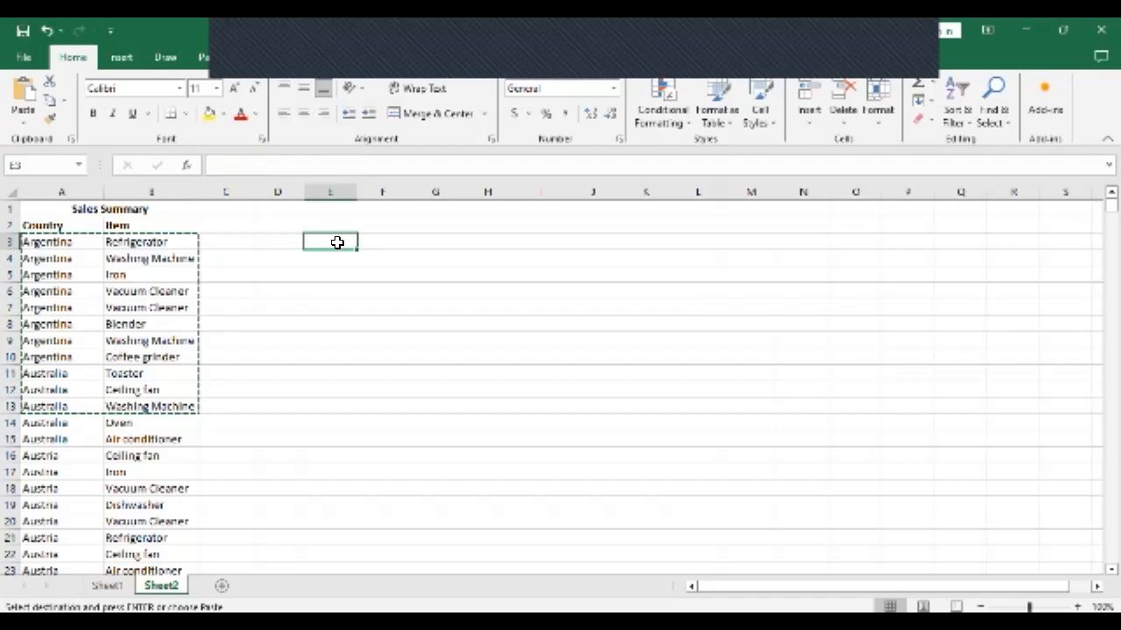
{"action": "right_click", "coordinate": [338, 243]}
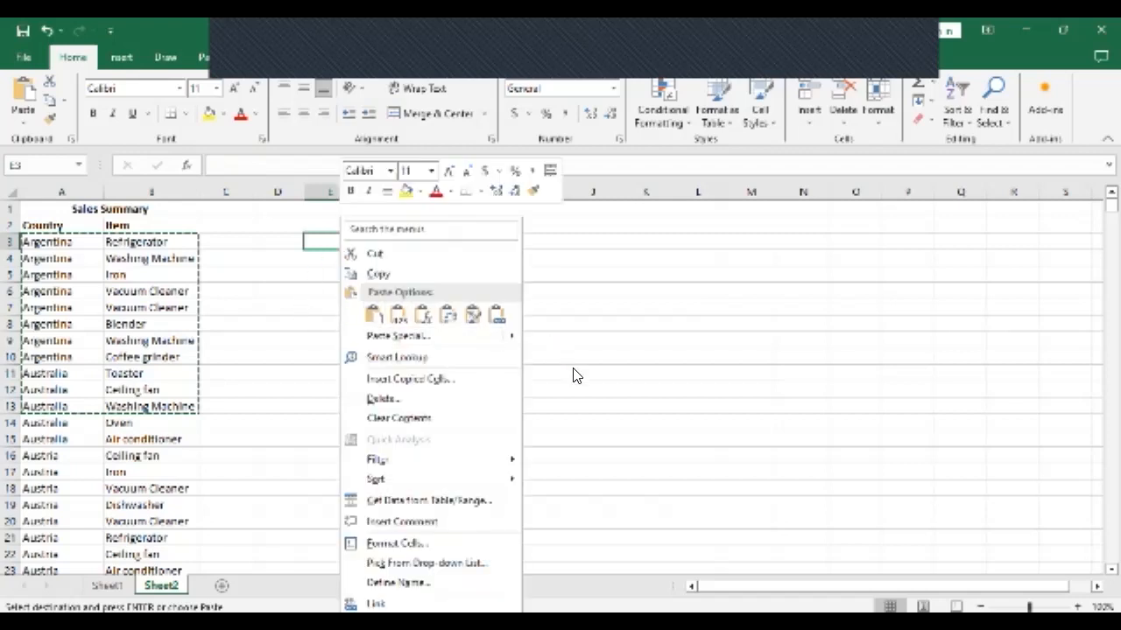
{"action": "left_click", "coordinate": [311, 241]}
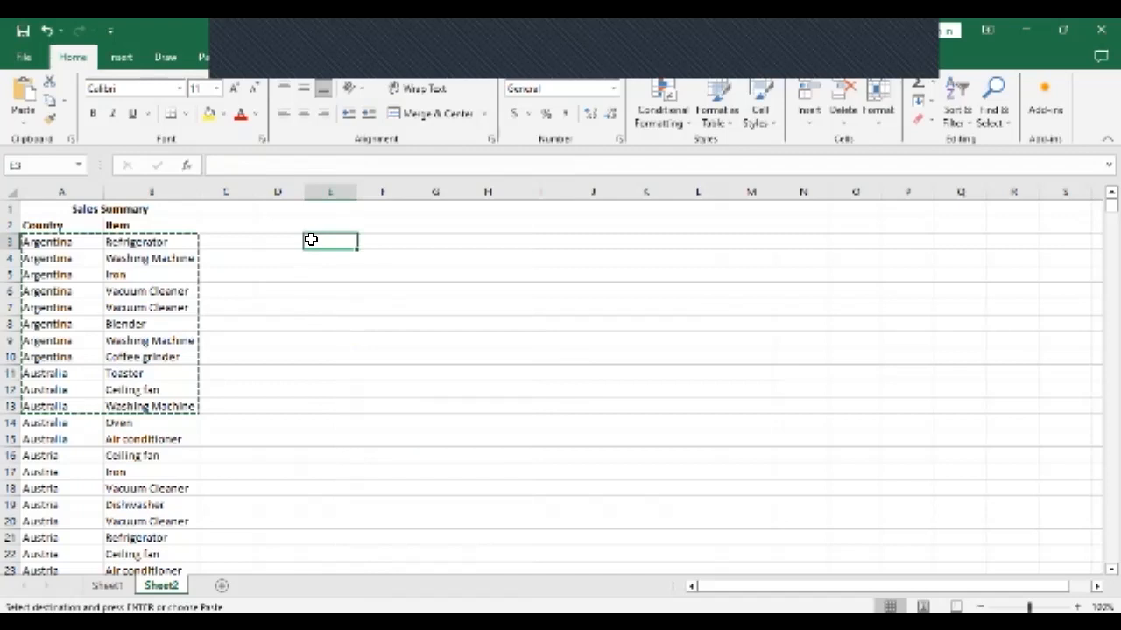
{"action": "key", "text": "ctrl+v"}
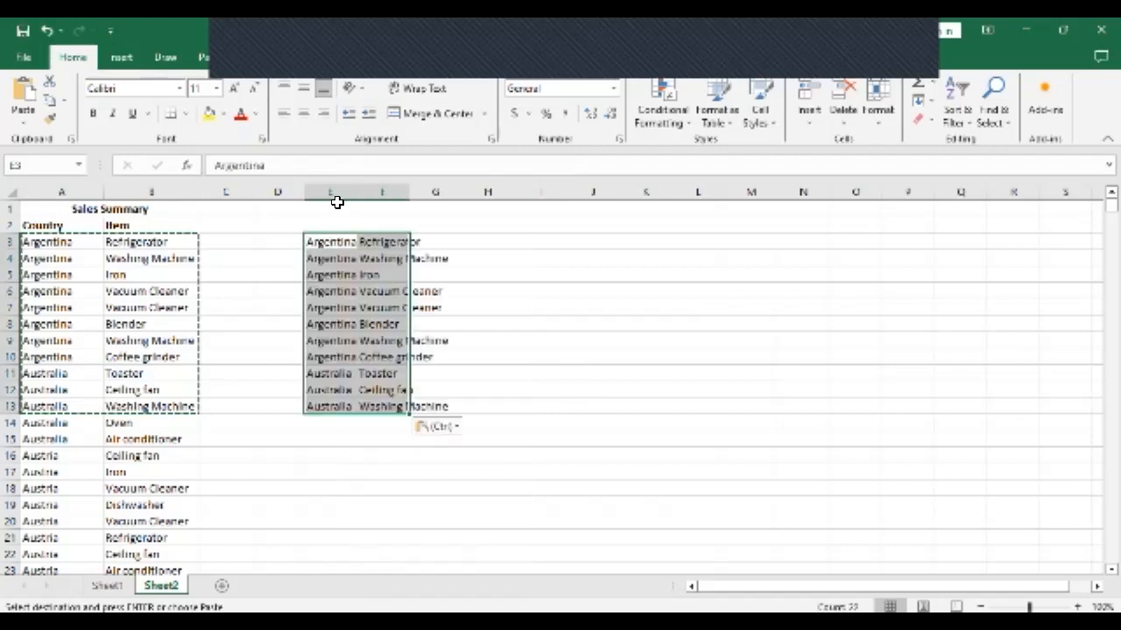
{"action": "double_click", "coordinate": [414, 182]}
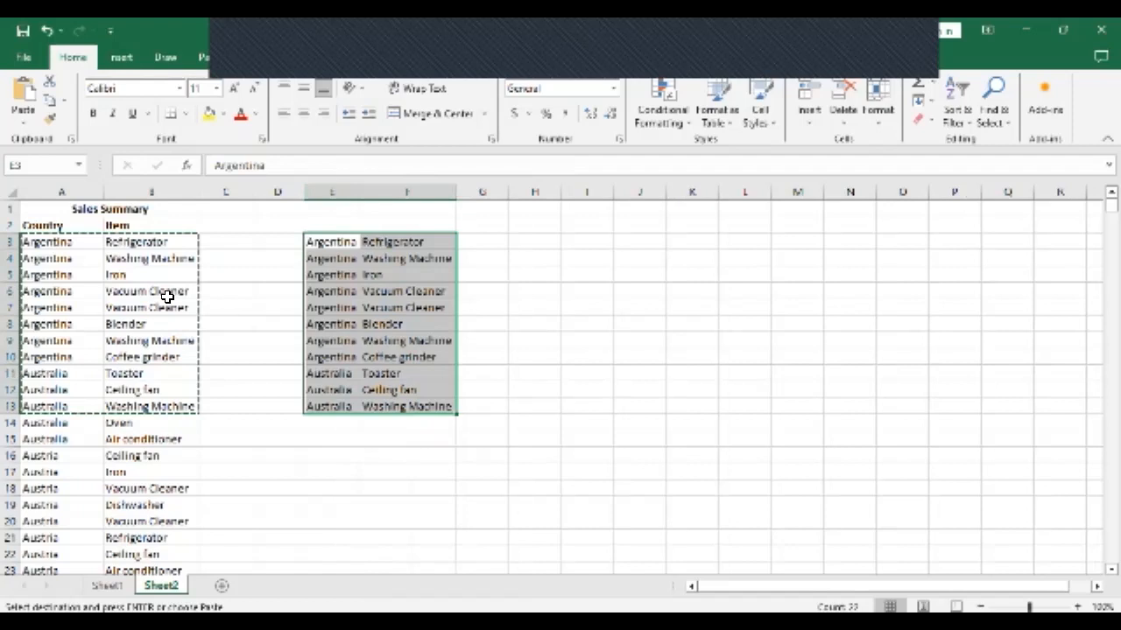
Step: Clear the pasted data from E3:F13 and select cells A3:A7 in the Country column
{"action": "key", "text": "Delete"}
{"action": "left_click", "coordinate": [68, 238]}
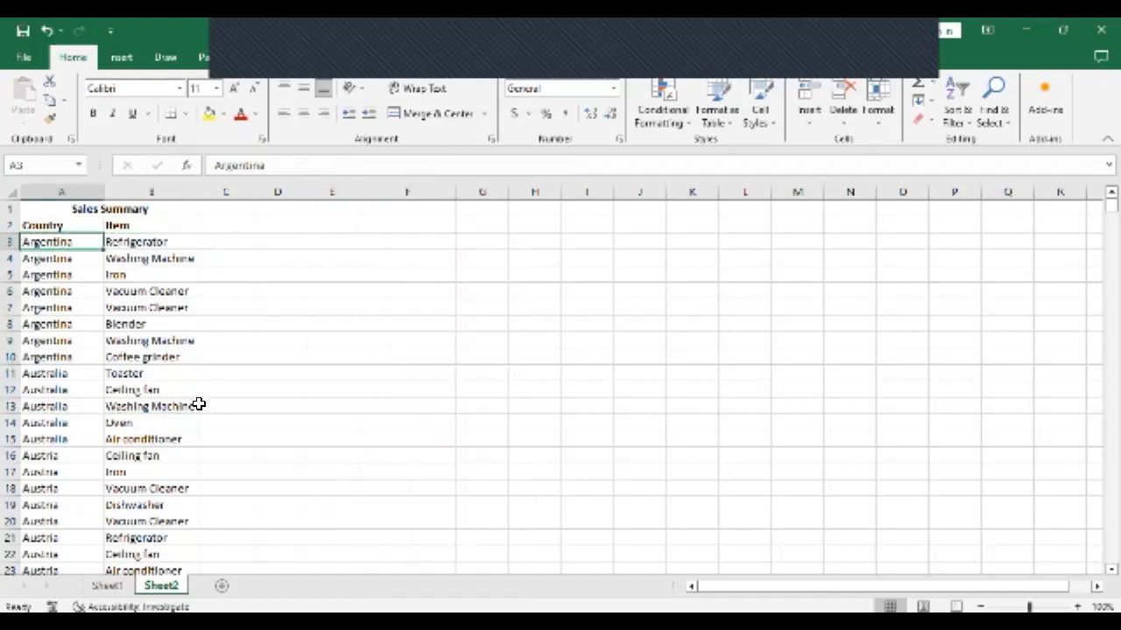
{"action": "key", "text": "shift+Down"}
{"action": "key", "text": "shift+Down"}
{"action": "key", "text": "shift+Down"}
{"action": "key", "text": "shift+Down"}
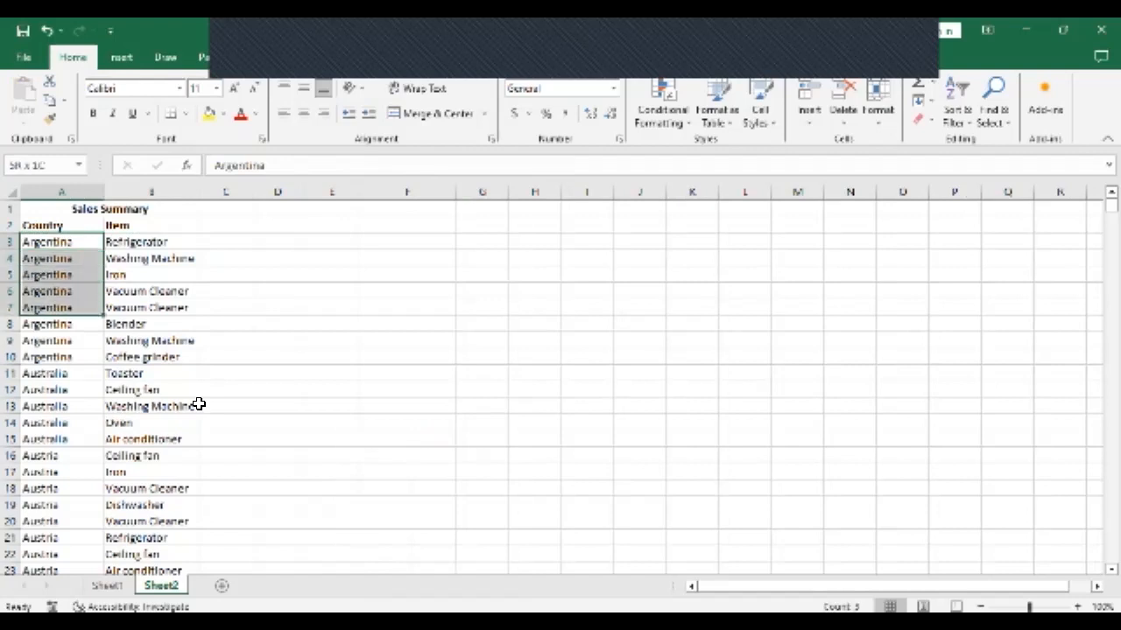
Step: Select the block A3:B8 by setting its first cell and extending to its last cell
{"action": "left_click", "coordinate": [150, 256]}
{"action": "left_click", "coordinate": [64, 237]}
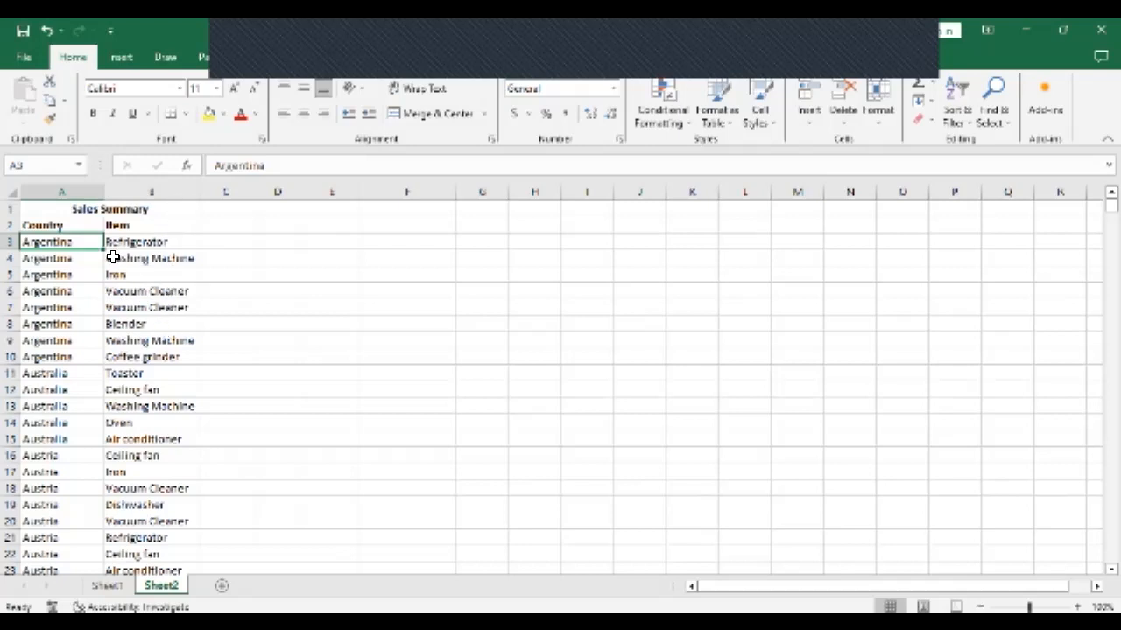
{"action": "left_click", "coordinate": [162, 322], "text": "shift"}
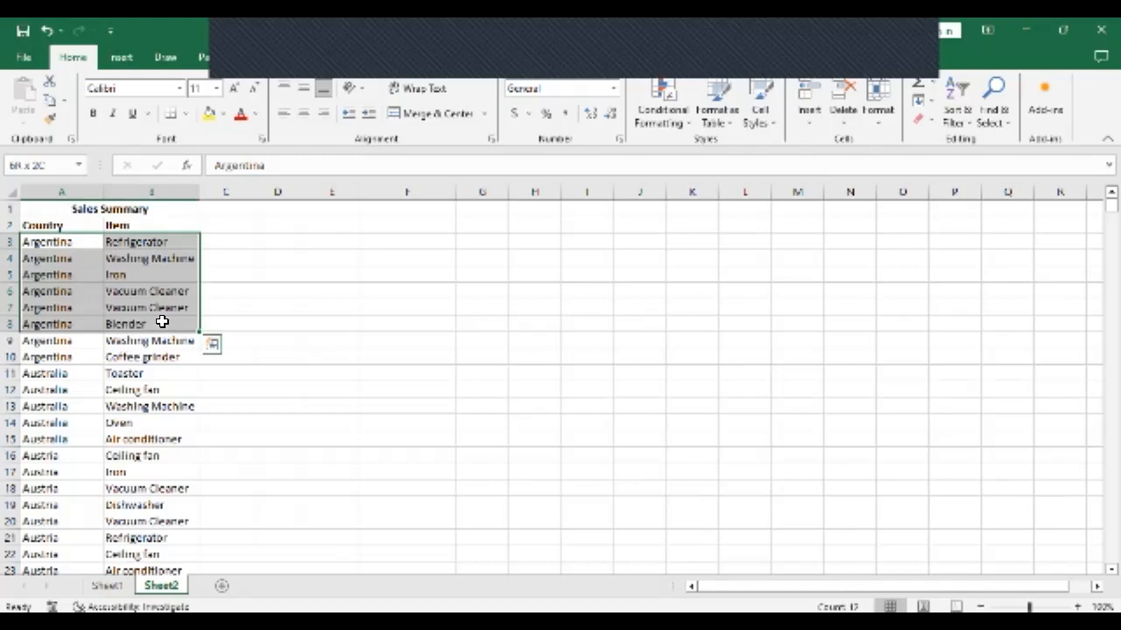
Step: Select only the Country cells A3:A10 by extending the selection from A3
{"action": "left_click", "coordinate": [77, 374]}
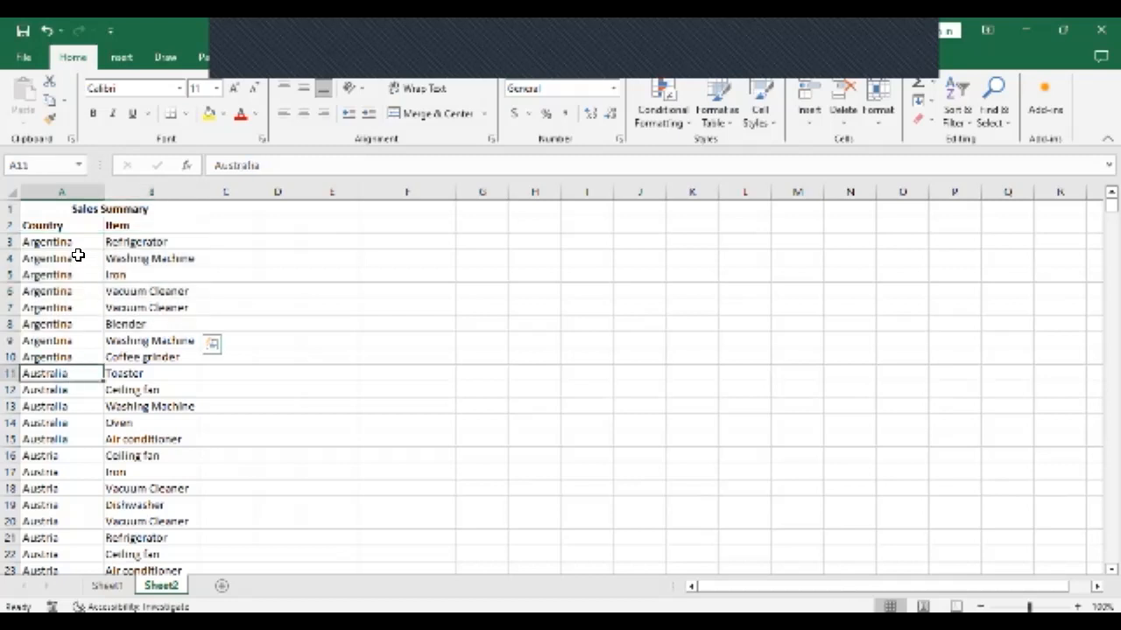
{"action": "left_click", "coordinate": [72, 235]}
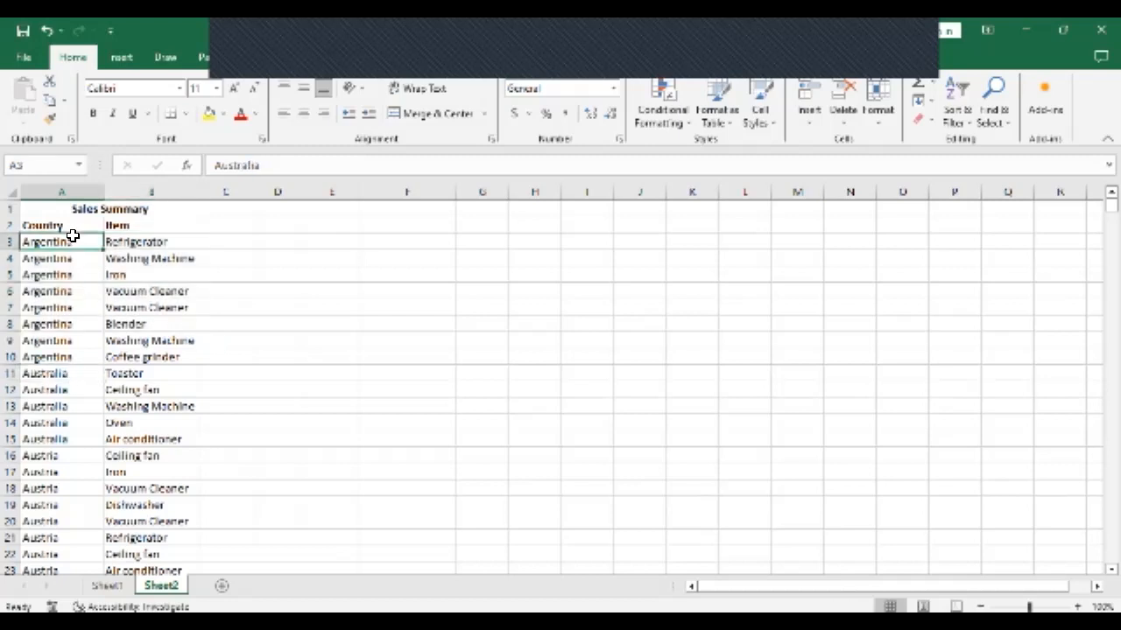
{"action": "left_click", "coordinate": [54, 357], "text": "shift"}
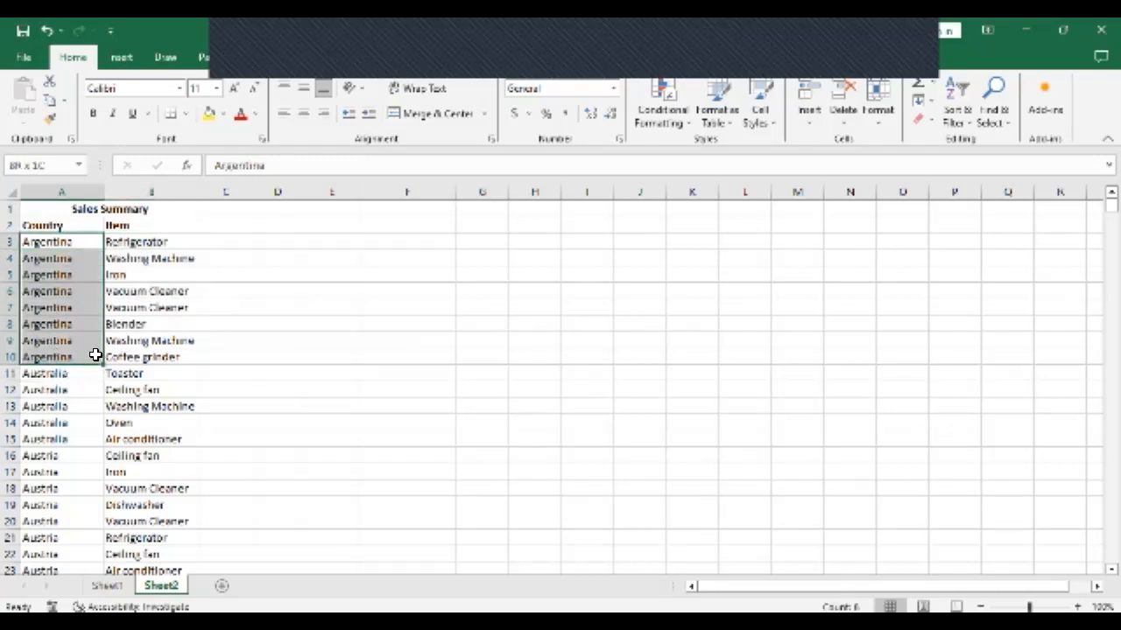
Step: Select the country and item block A11:B21 by extending from A11, and copy it
{"action": "left_click", "coordinate": [85, 371]}
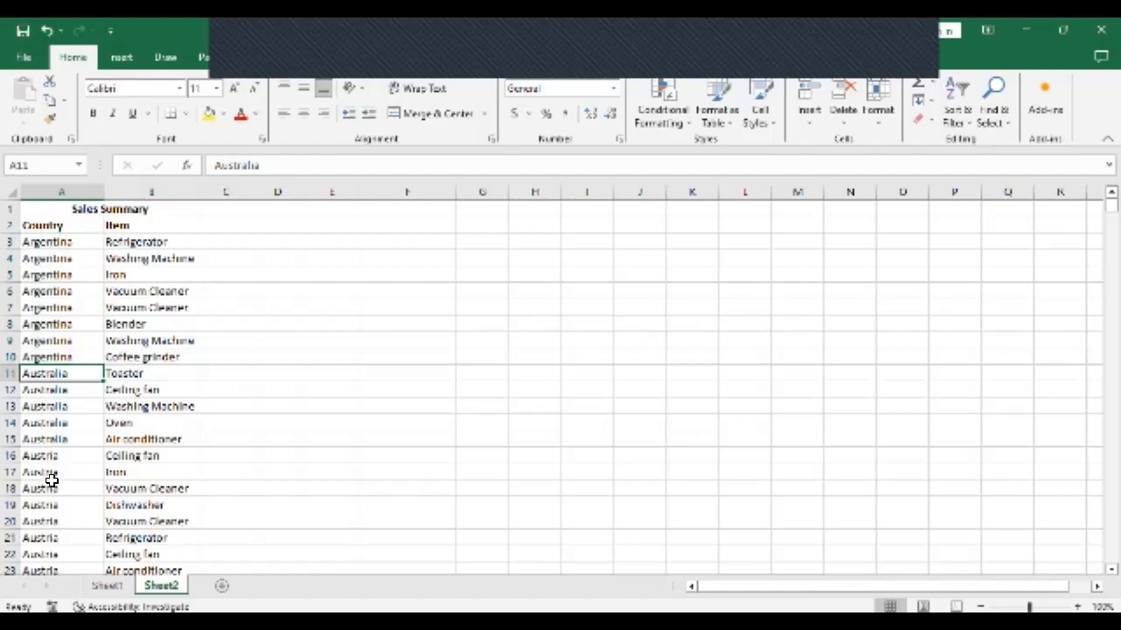
{"action": "left_click", "coordinate": [50, 536], "text": "shift"}
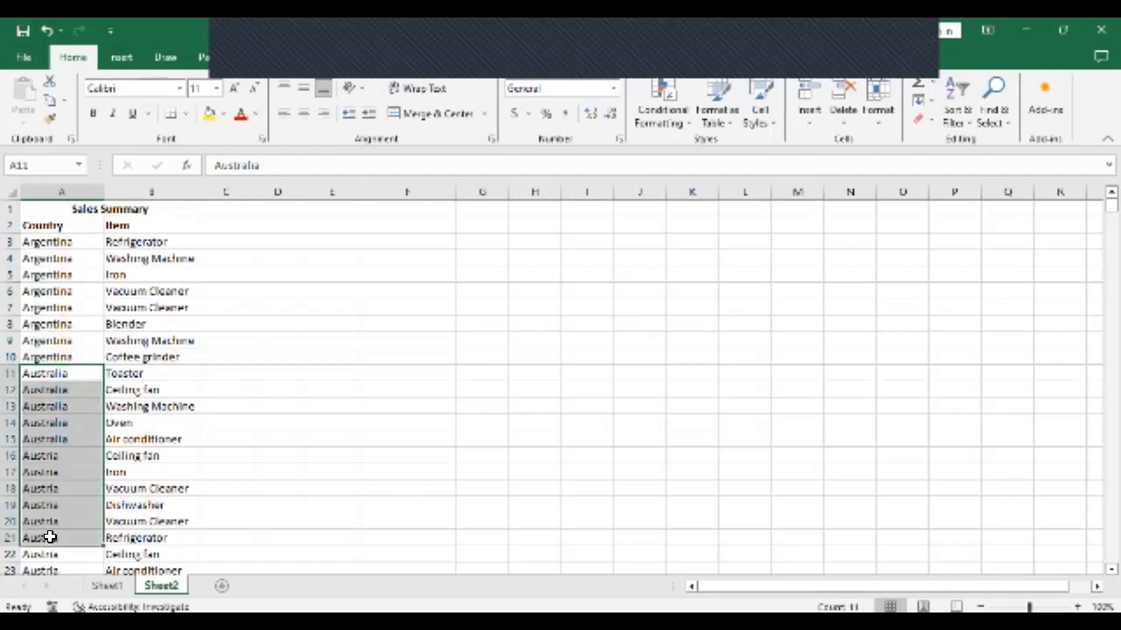
{"action": "left_click", "coordinate": [162, 537], "text": "shift"}
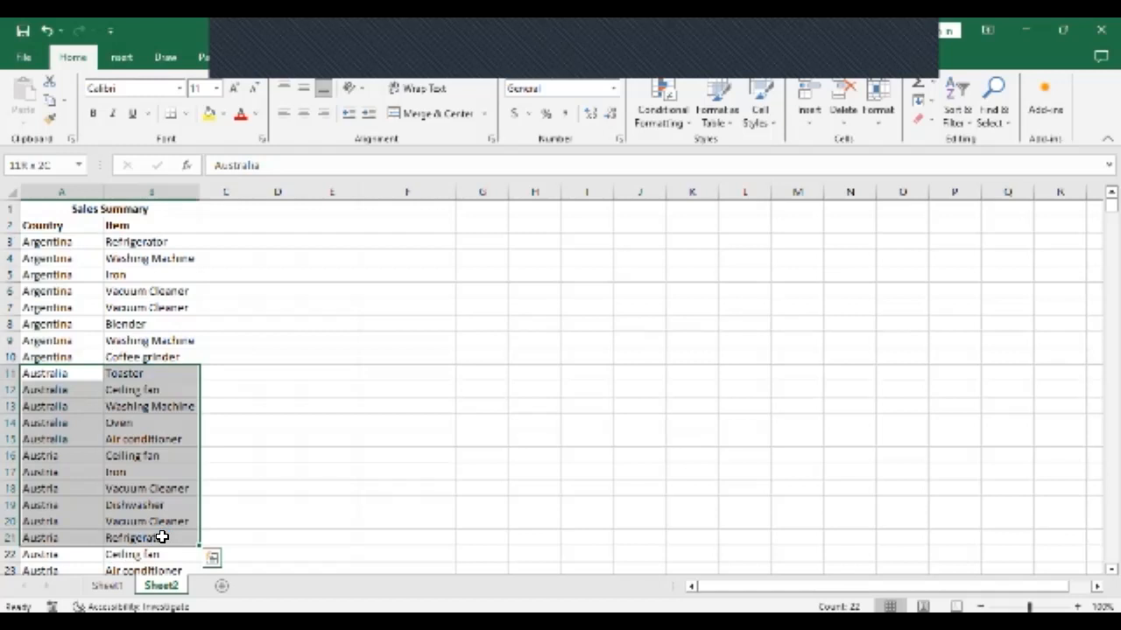
{"action": "key", "text": "ctrl+c"}
{"action": "key", "text": "ctrl+q"}
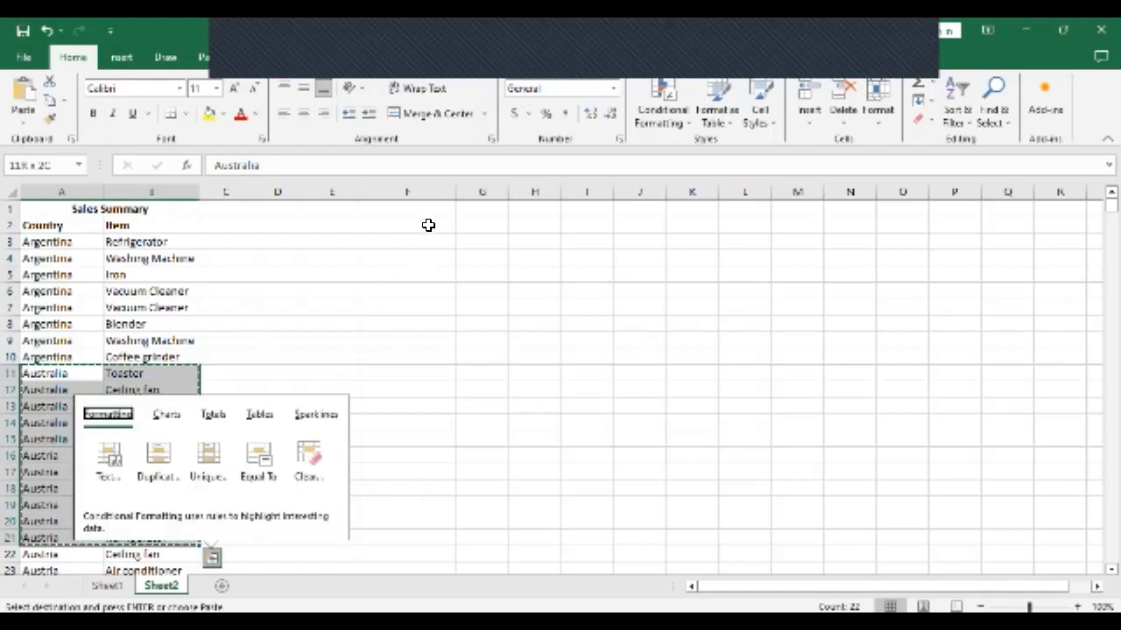
{"action": "left_click", "coordinate": [428, 225]}
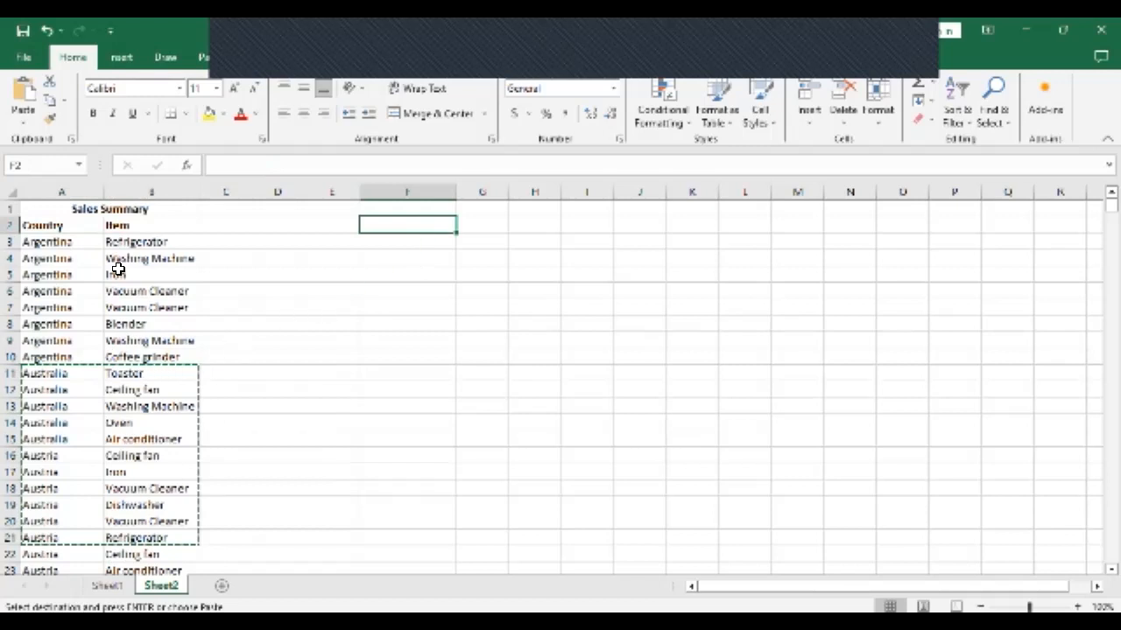
Step: Move the Argentina rows A3:B10 to F3:G10 by cutting and pasting them
{"action": "mouse_move", "coordinate": [60, 242]}
{"action": "left_mouse_down"}
{"action": "mouse_move", "coordinate": [92, 257]}
{"action": "mouse_move", "coordinate": [136, 356]}
{"action": "left_mouse_up"}
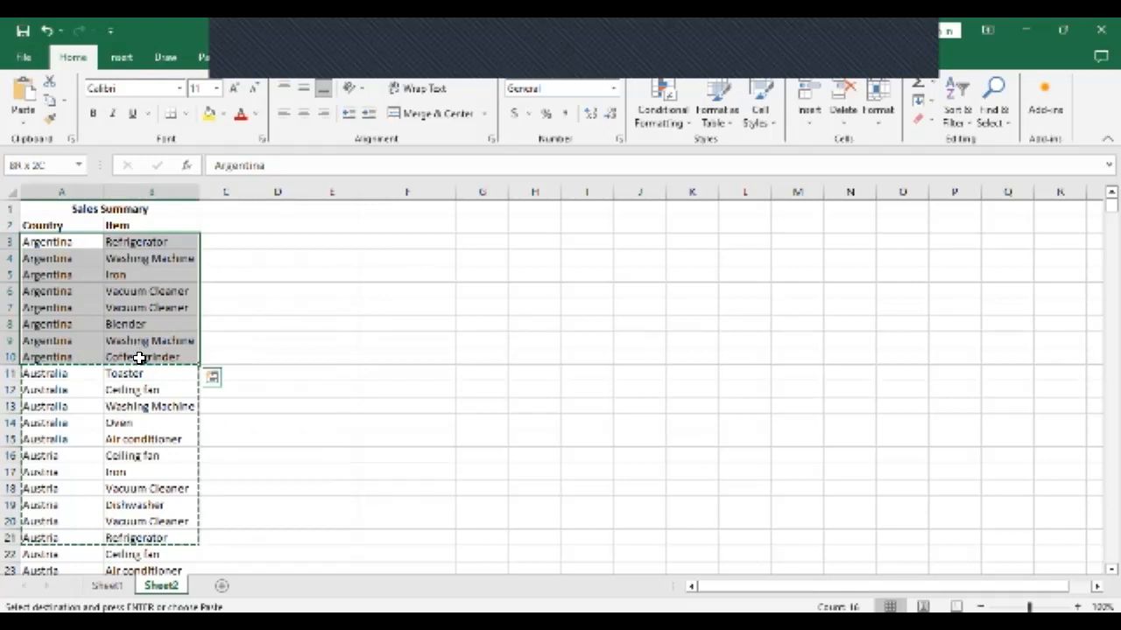
{"action": "key", "text": "ctrl+c"}
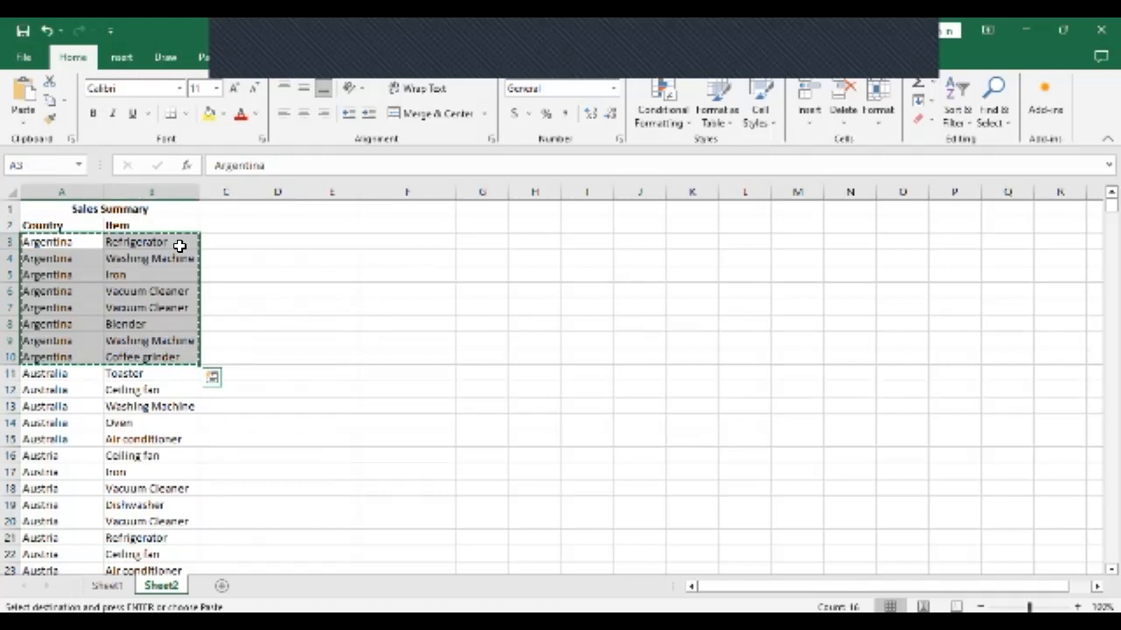
{"action": "left_click", "coordinate": [419, 234]}
{"action": "key", "text": "ctrl+v"}
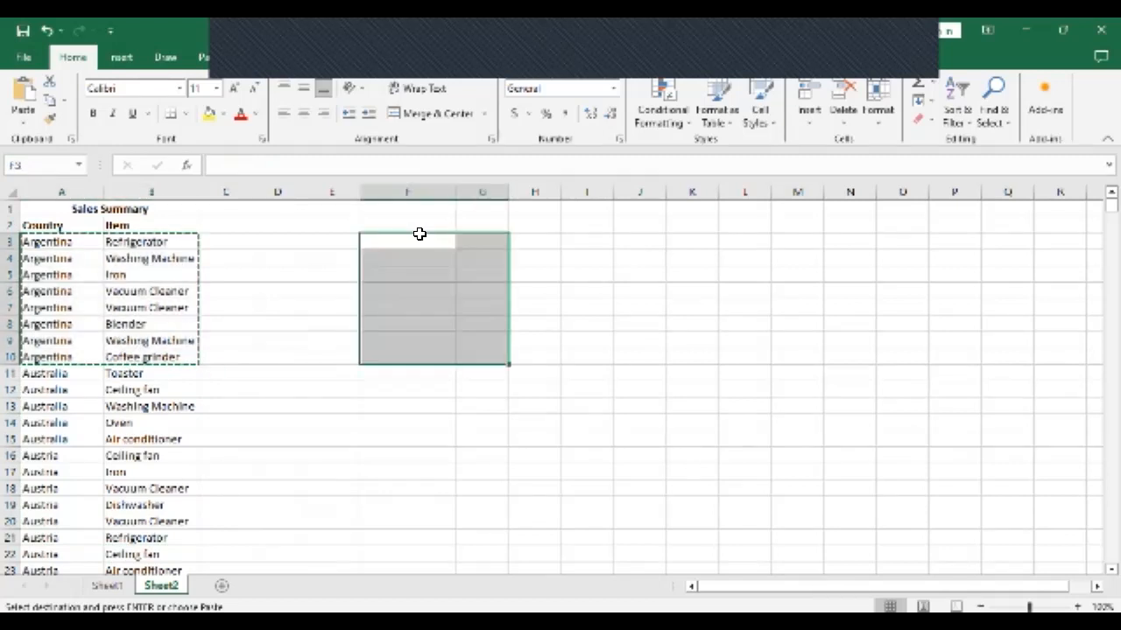
{"action": "left_click_drag", "start_coordinate": [47, 242], "coordinate": [151, 354]}
{"action": "left_click_drag", "start_coordinate": [388, 242], "coordinate": [458, 358]}
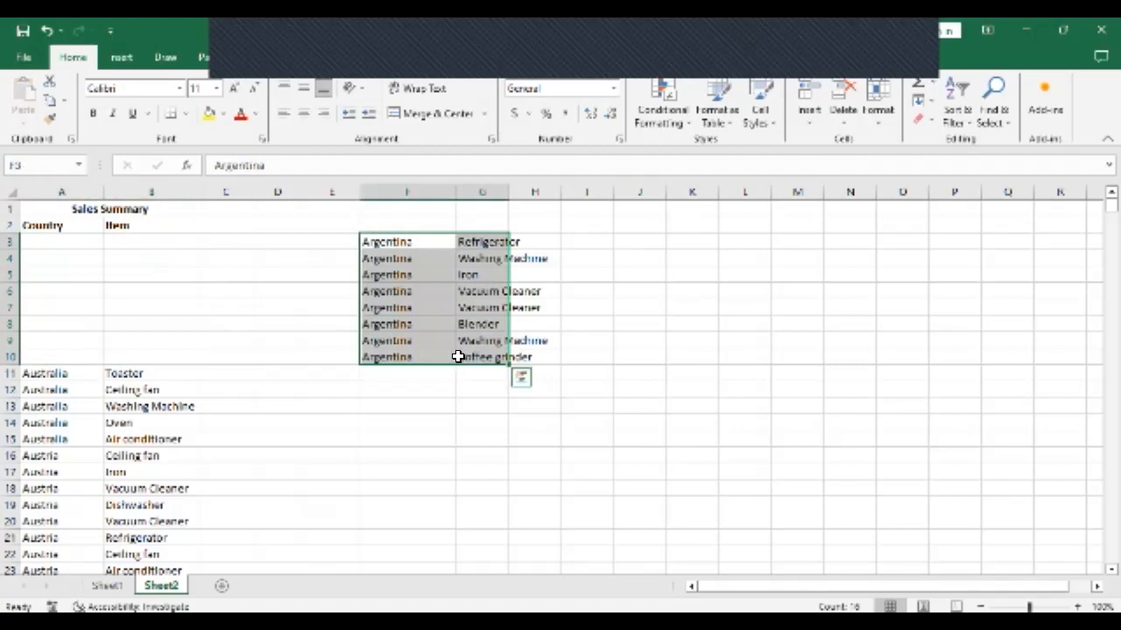
{"action": "left_click", "coordinate": [330, 357]}
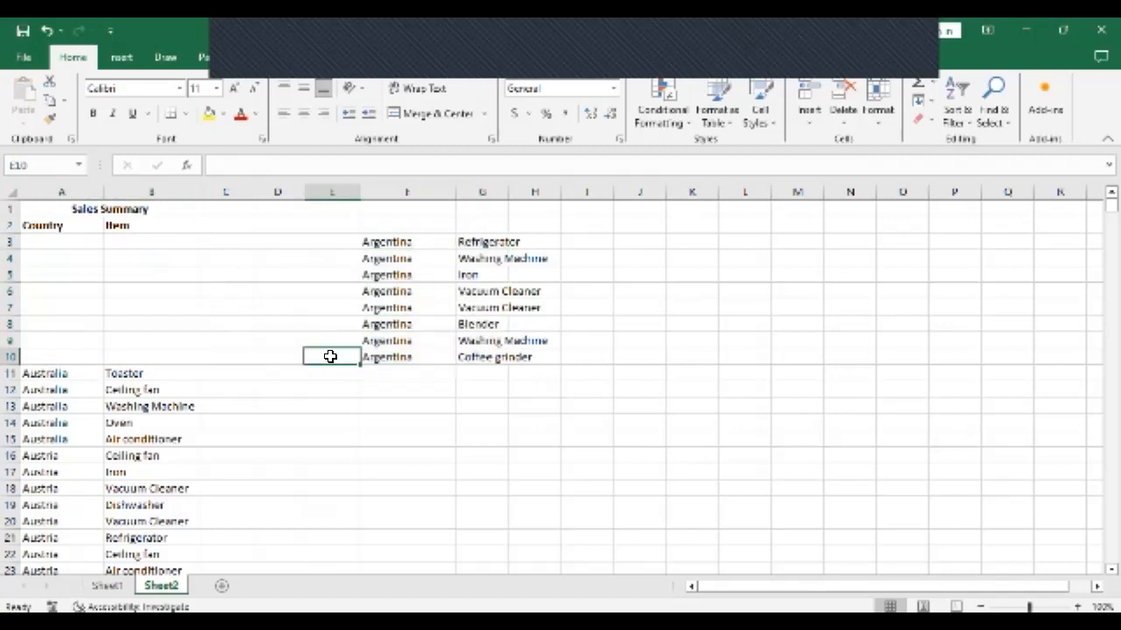
Step: Look through the undo history and undo the move of the Argentina rows
{"action": "left_click", "coordinate": [58, 32]}
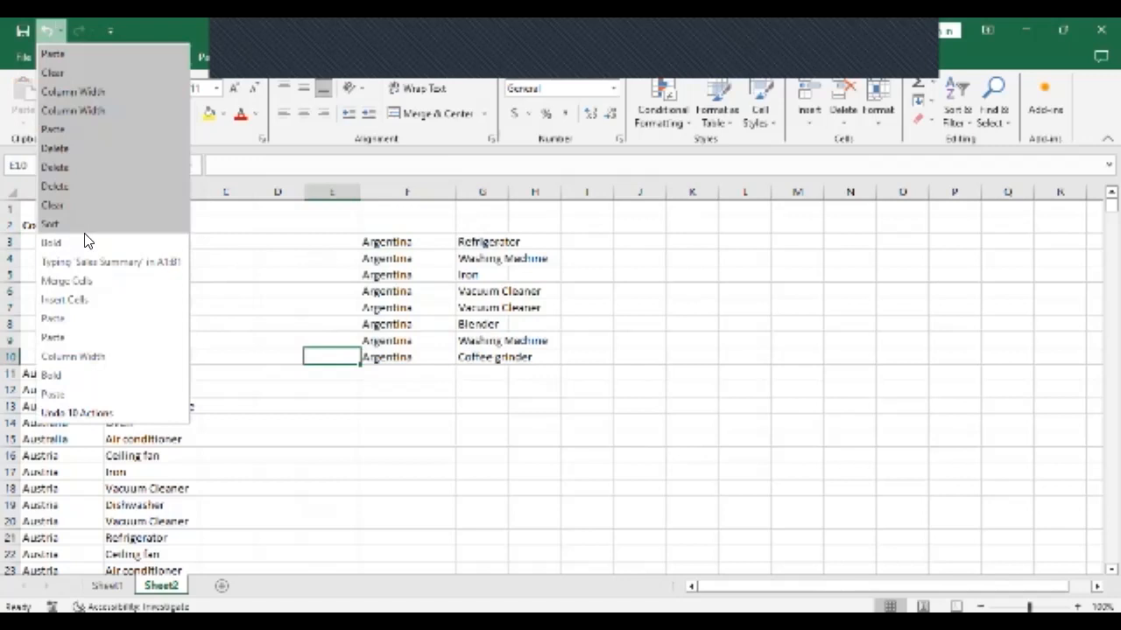
{"action": "left_click", "coordinate": [283, 298]}
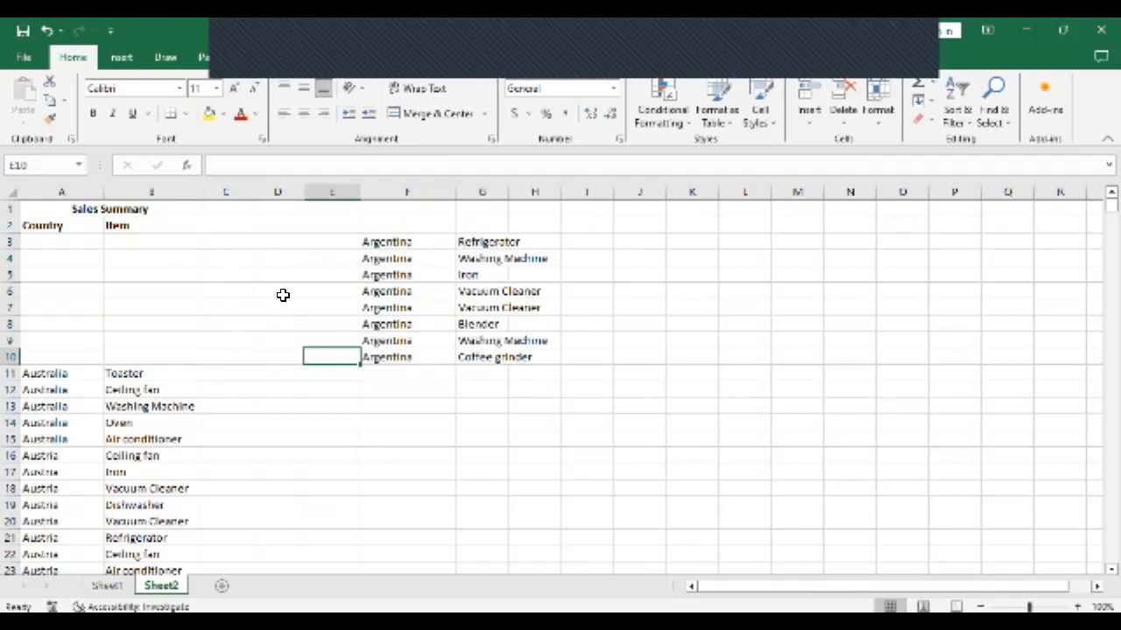
{"action": "key", "text": "ctrl+z"}
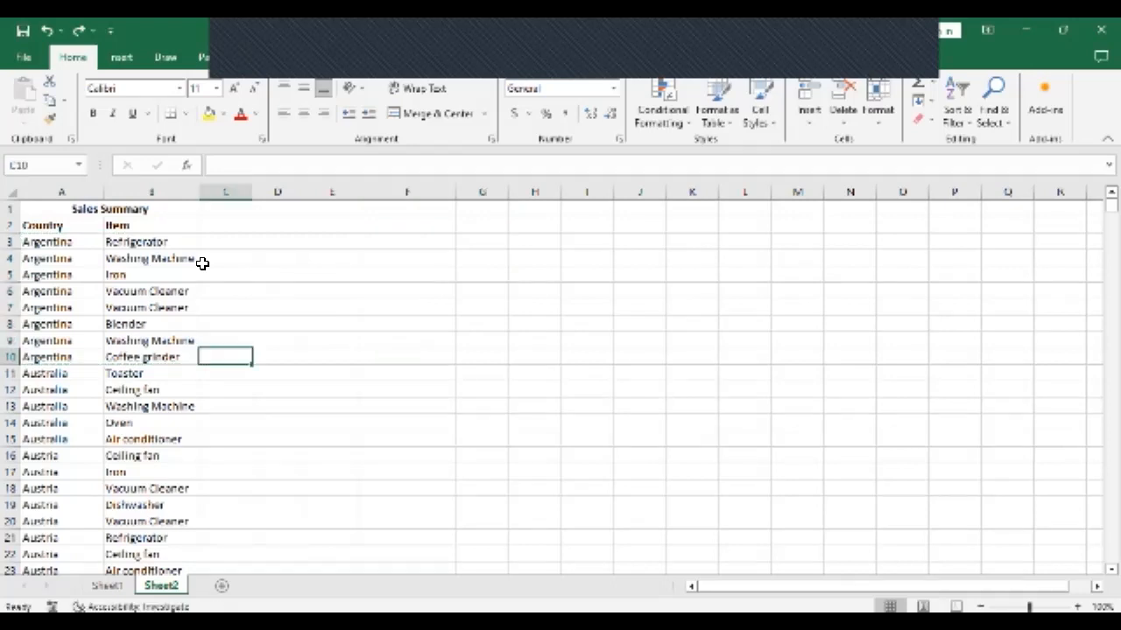
Step: Select the block A3:C5 by extending from A3 two rows down and two columns across
{"action": "left_click", "coordinate": [88, 243]}
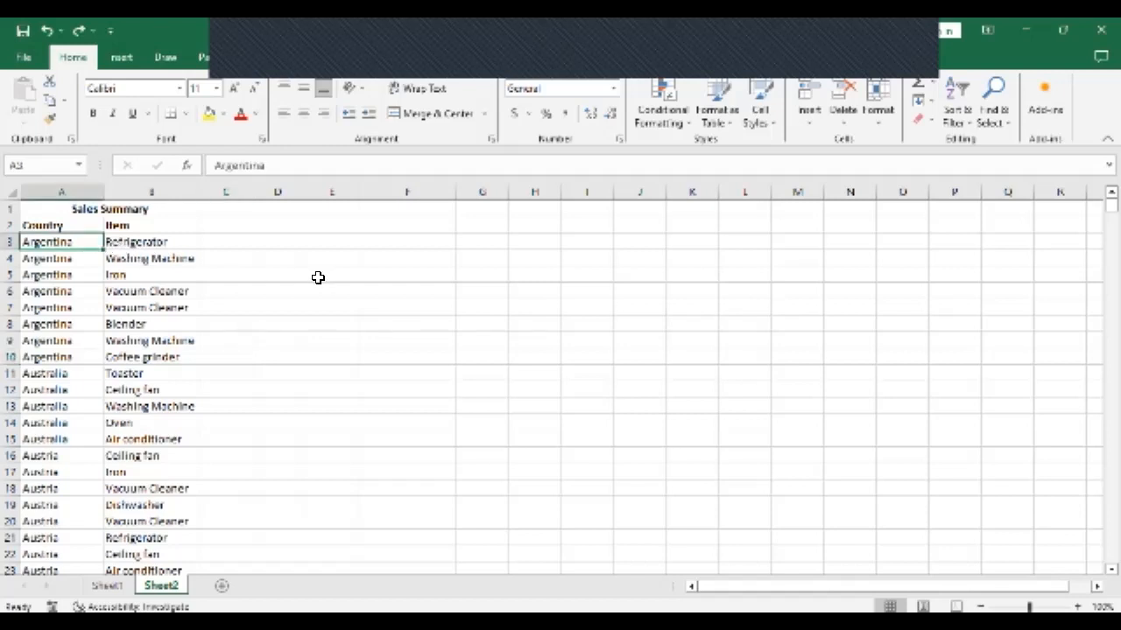
{"action": "key", "text": "shift+Down"}
{"action": "key", "text": "shift+Down"}
{"action": "key", "text": "shift+Right"}
{"action": "key", "text": "shift+Right"}
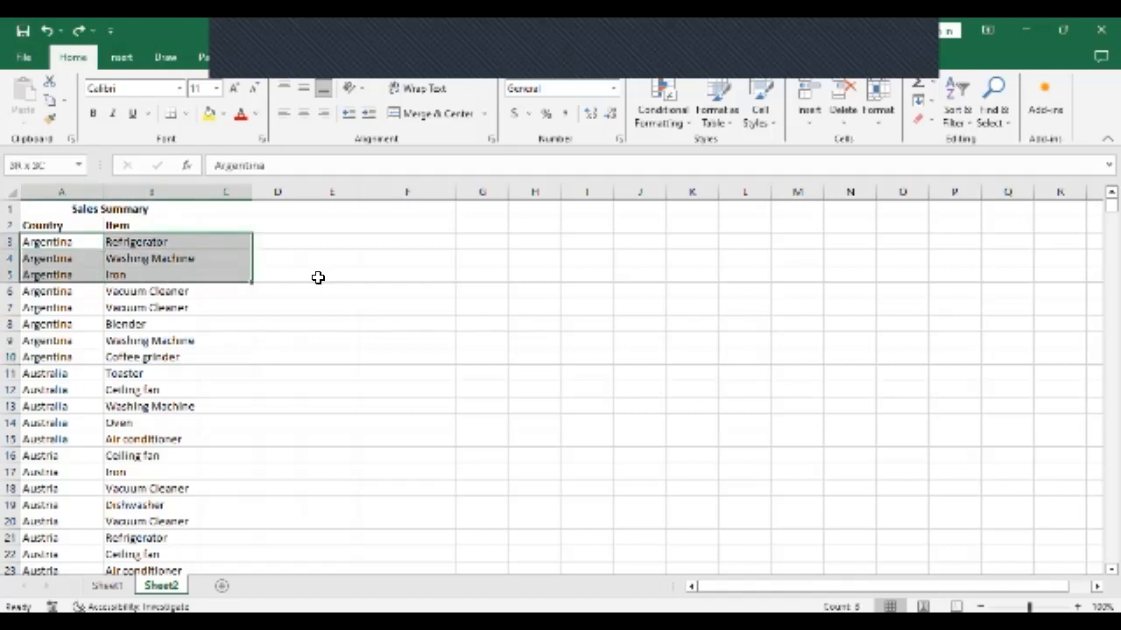
Step: Select all Argentina rows A3:B10 in one sweep from A3, and deselect them by selecting an empty cell
{"action": "left_click", "coordinate": [93, 240]}
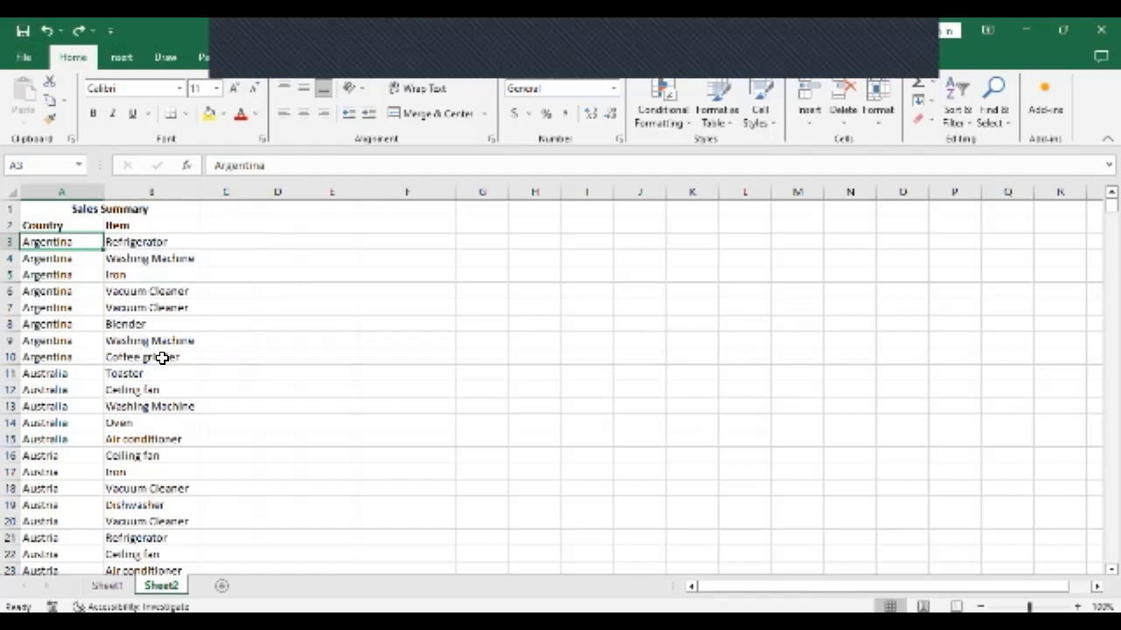
{"action": "left_click_drag", "start_coordinate": [68, 250], "coordinate": [166, 357]}
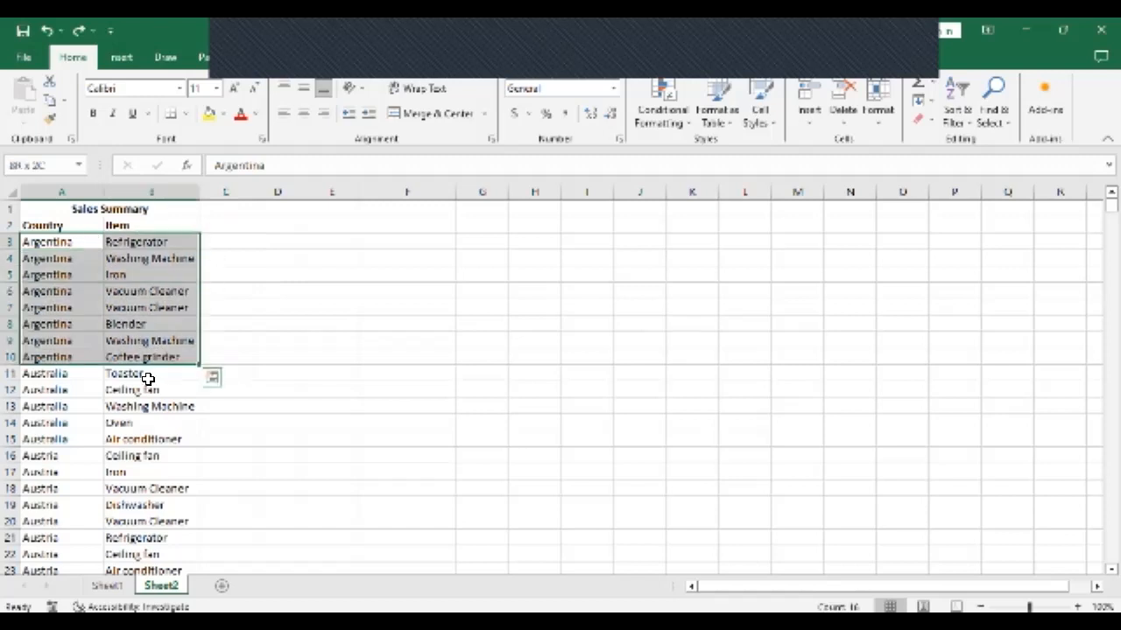
{"action": "left_click", "coordinate": [246, 247]}
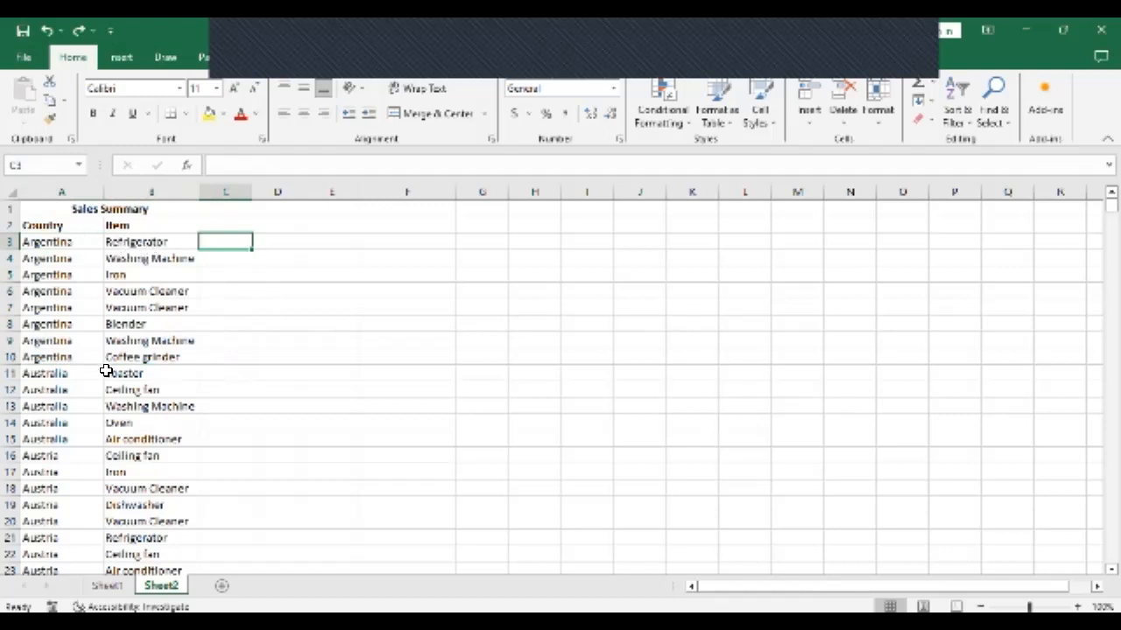
Step: Return to A3 and select the Country and Item block A3:B16
{"action": "key", "text": "Left"}
{"action": "key", "text": "Left"}
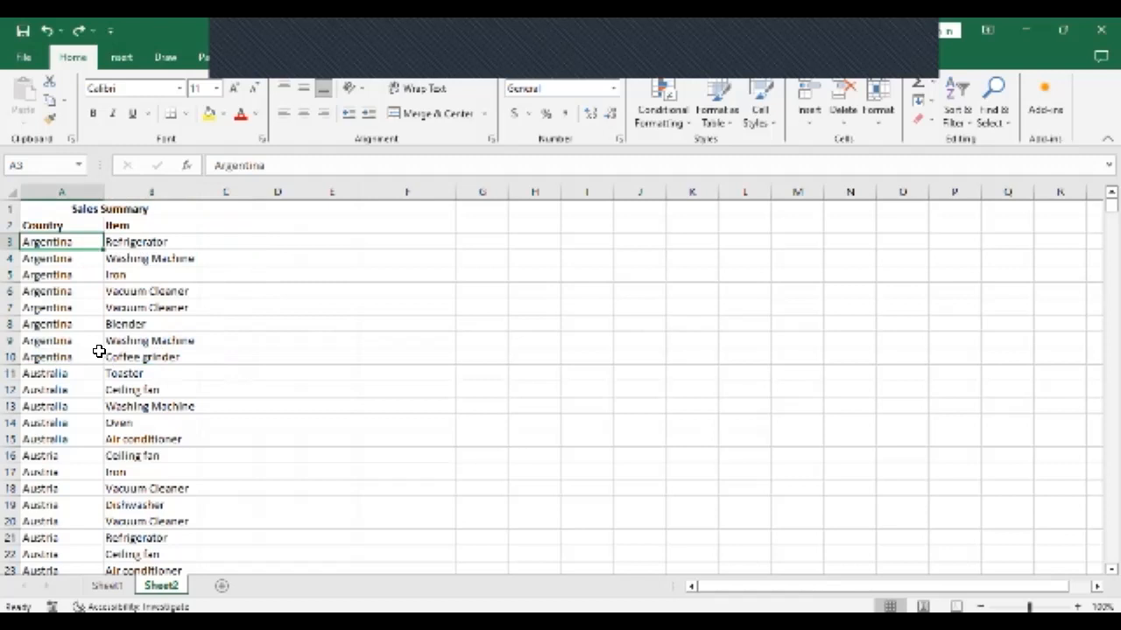
{"action": "left_click_drag", "start_coordinate": [89, 241], "coordinate": [178, 456]}
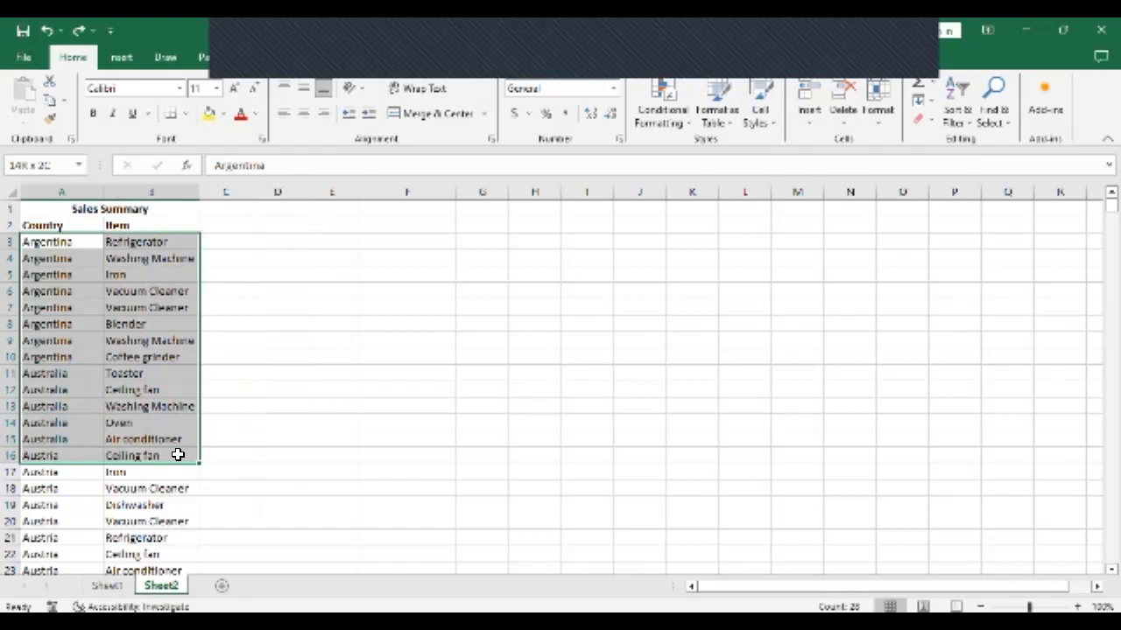
{"action": "left_click_drag", "start_coordinate": [177, 455], "coordinate": [178, 456]}
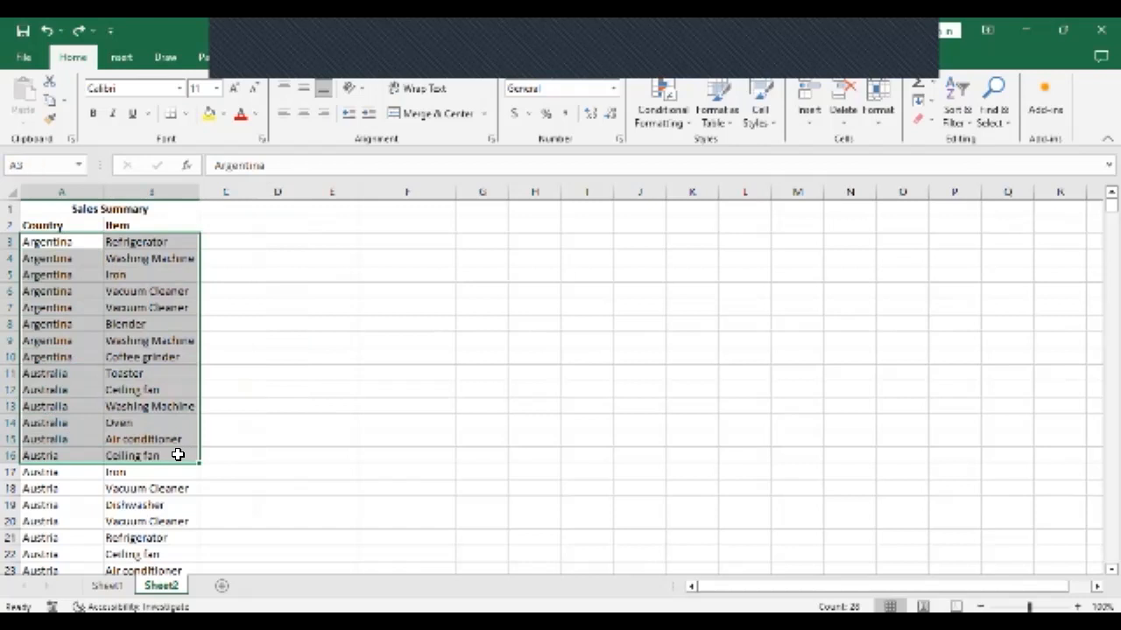
Step: Select the long block from A3 down to B191 and go back to the start of the sheet
{"action": "left_click", "coordinate": [54, 459]}
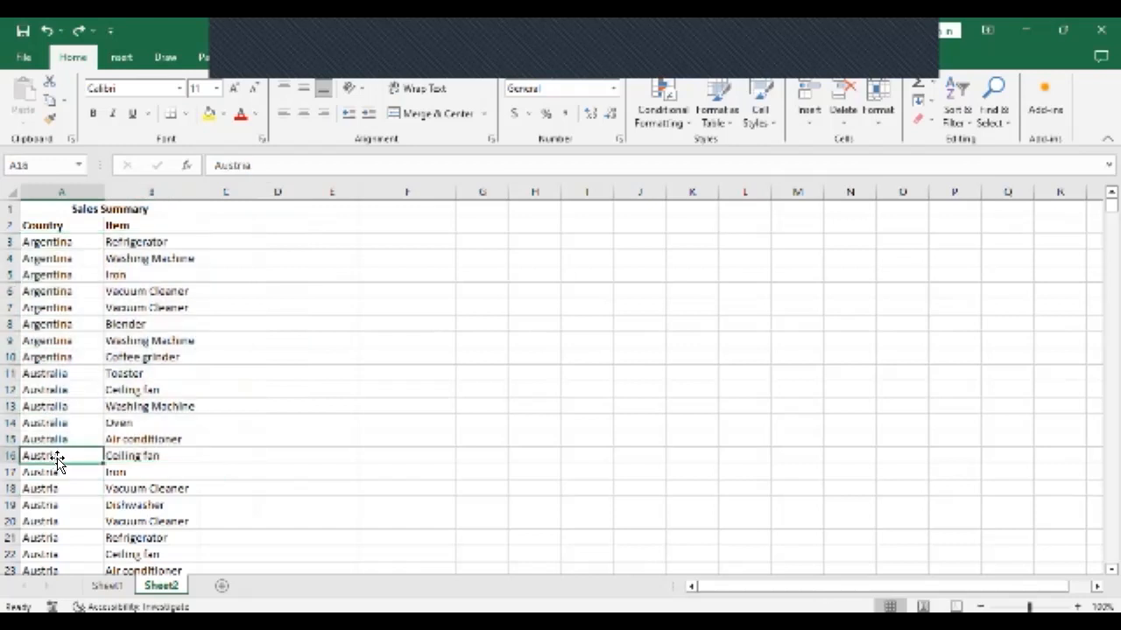
{"action": "left_click_drag", "start_coordinate": [48, 242], "coordinate": [132, 584]}
{"action": "left_click_drag", "start_coordinate": [192, 151], "coordinate": [165, 223]}
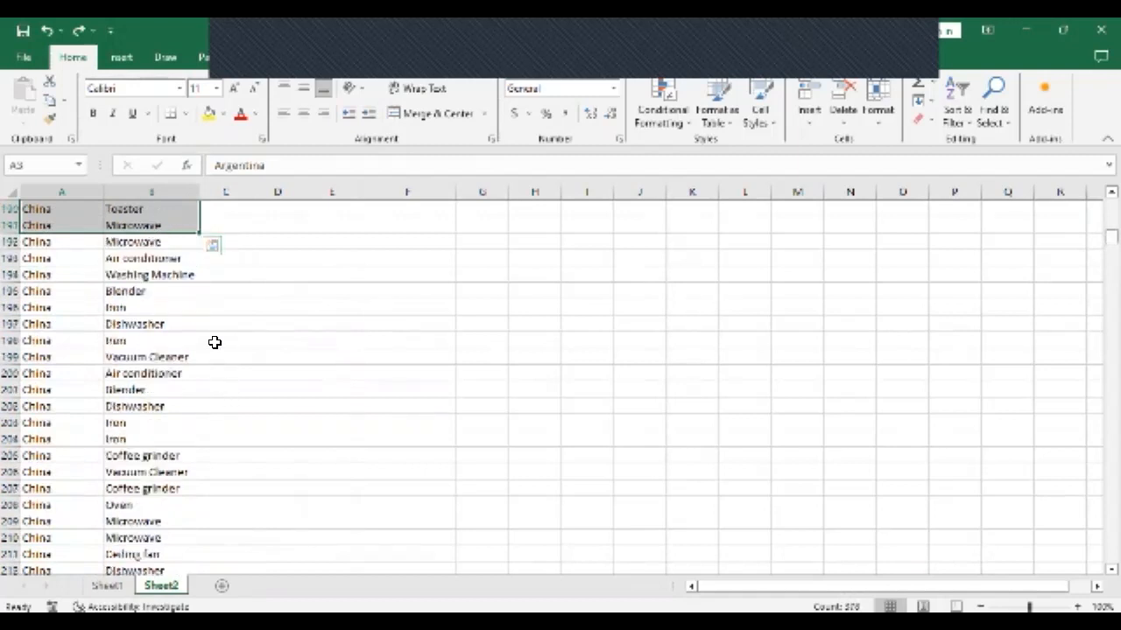
{"action": "scroll", "coordinate": [215, 343], "scroll_direction": "up", "scroll_amount": 20}
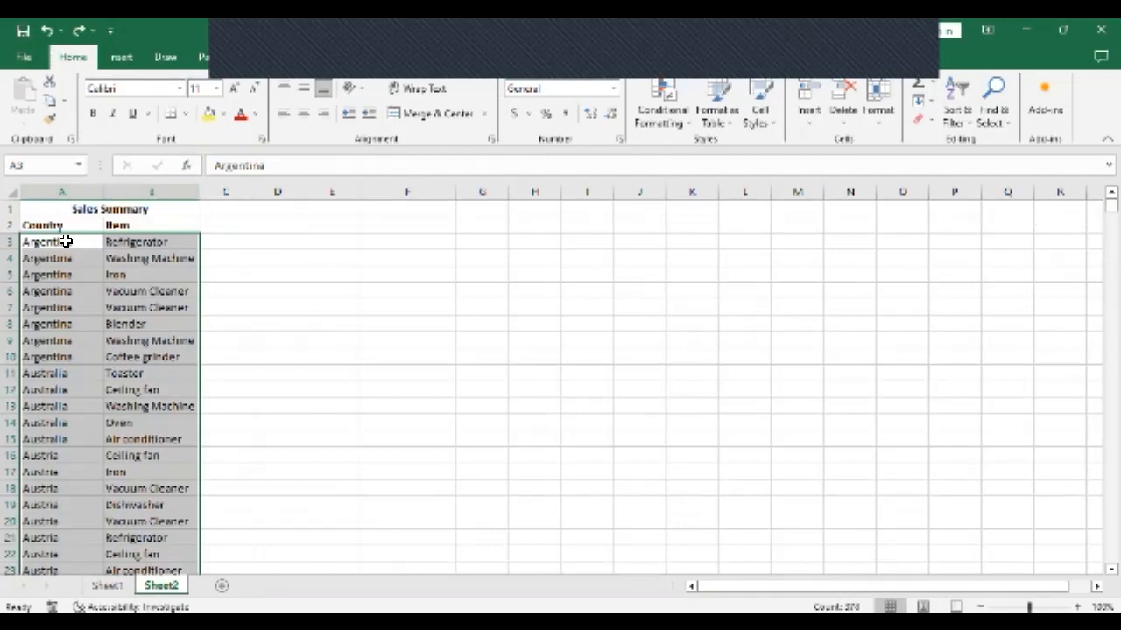
Step: Select A3:B14 from A3 and extend the selection down to B23
{"action": "left_click", "coordinate": [65, 241]}
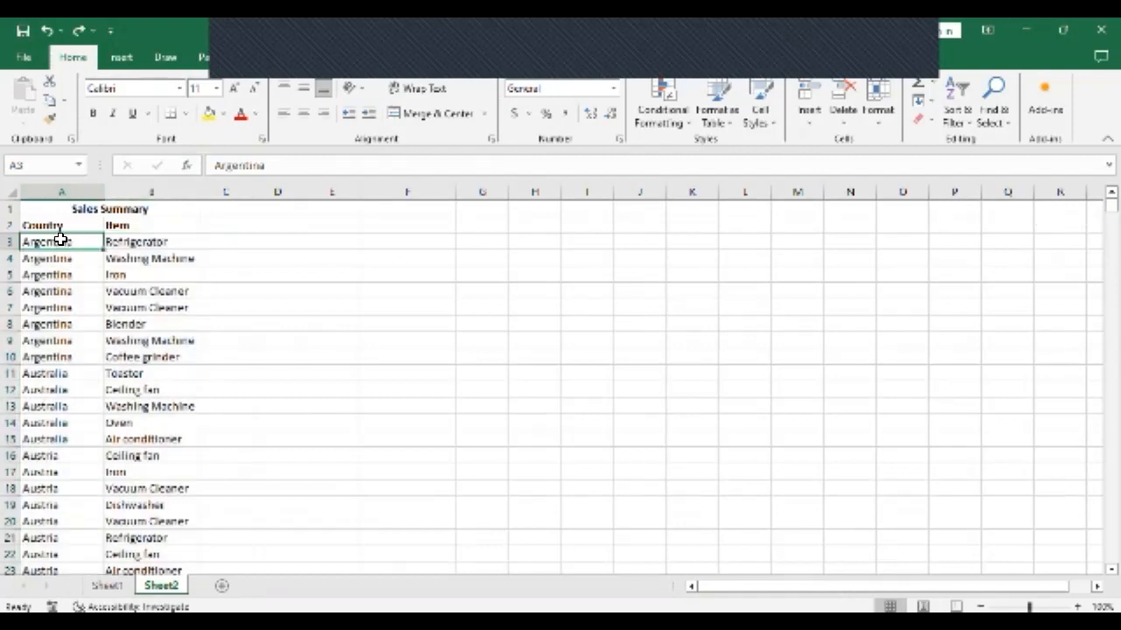
{"action": "left_click_drag", "start_coordinate": [55, 238], "coordinate": [134, 424]}
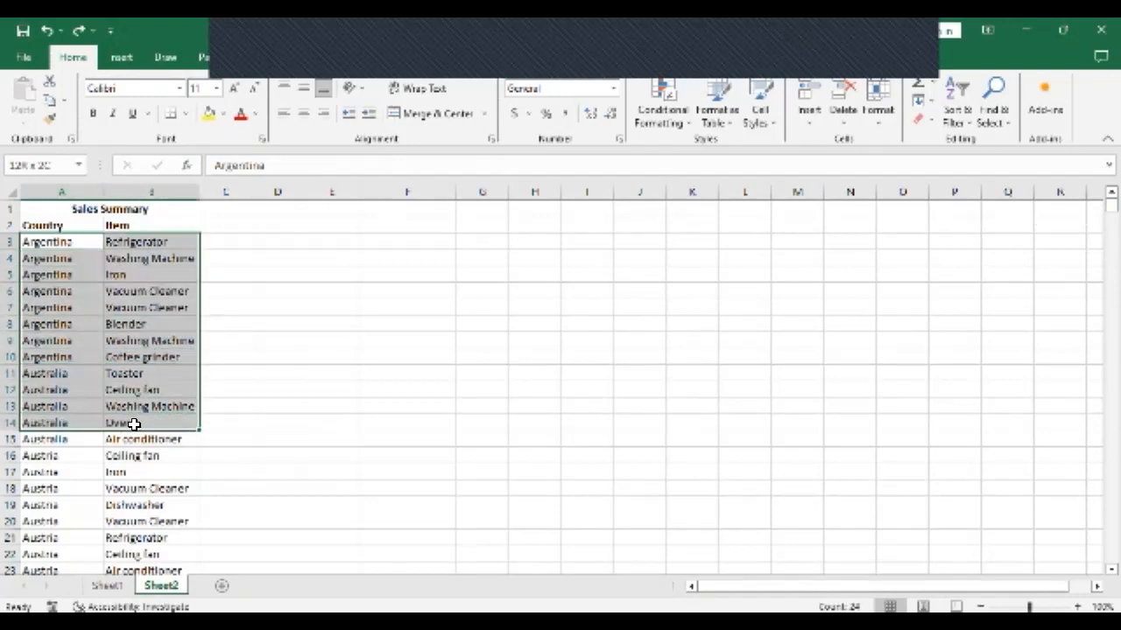
{"action": "left_click_drag", "start_coordinate": [134, 425], "coordinate": [134, 425]}
{"action": "left_click", "coordinate": [71, 446], "text": "shift"}
{"action": "left_click_drag", "start_coordinate": [71, 445], "coordinate": [120, 566]}
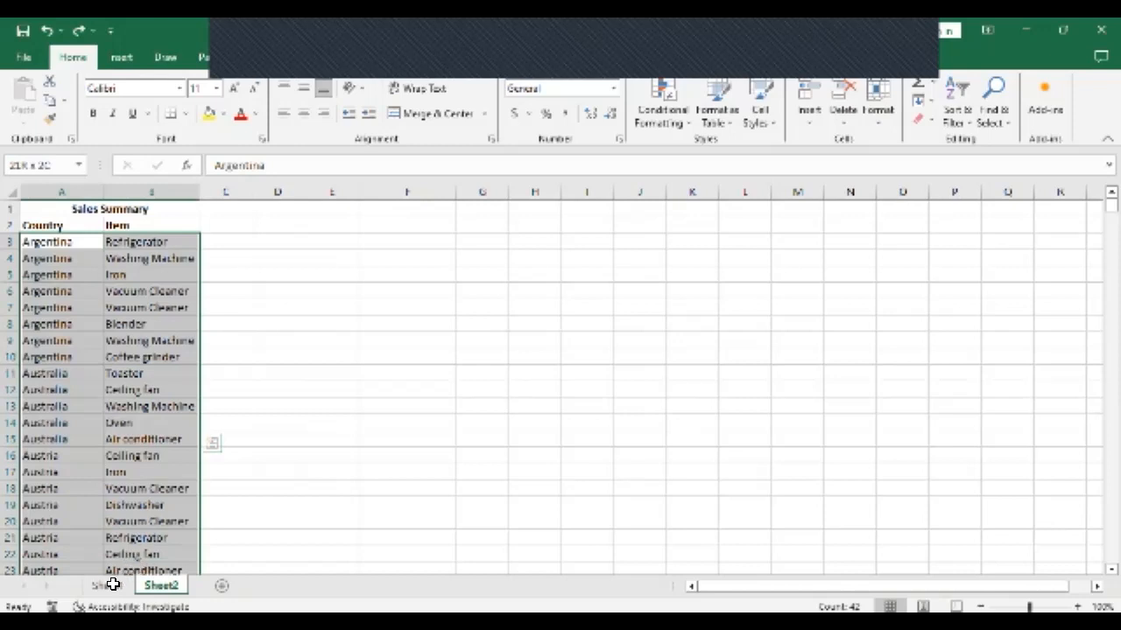
Step: Restart the selection at A3, sweep it down past row 30, and shrink it back to A3:B18
{"action": "left_click", "coordinate": [56, 239]}
{"action": "left_click_drag", "start_coordinate": [55, 239], "coordinate": [132, 542]}
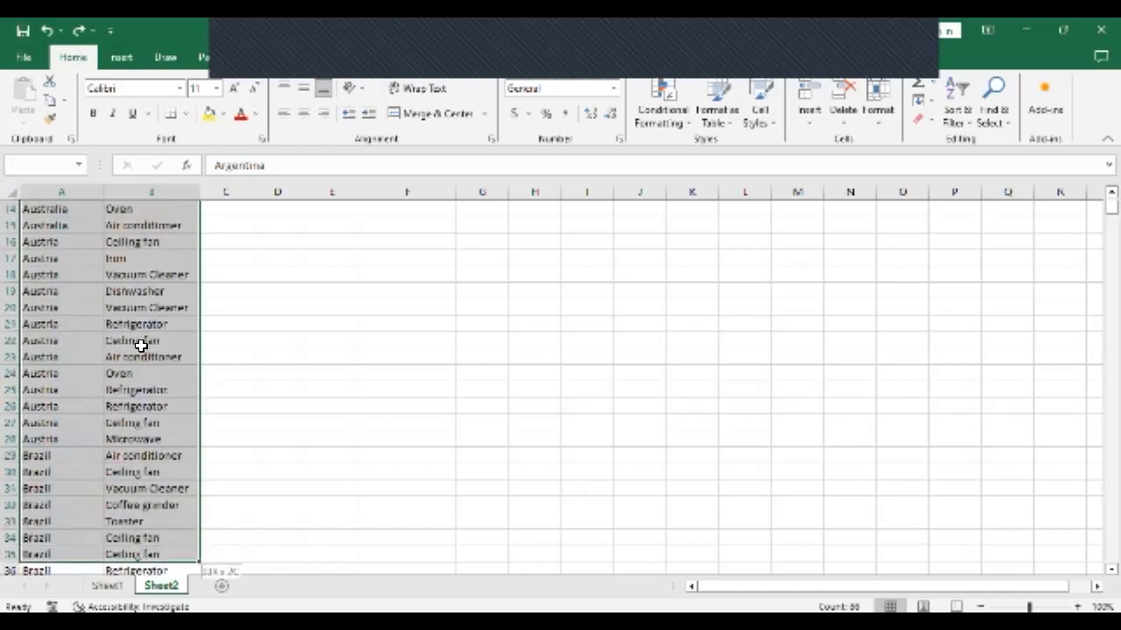
{"action": "left_click_drag", "start_coordinate": [153, 261], "coordinate": [213, 279]}
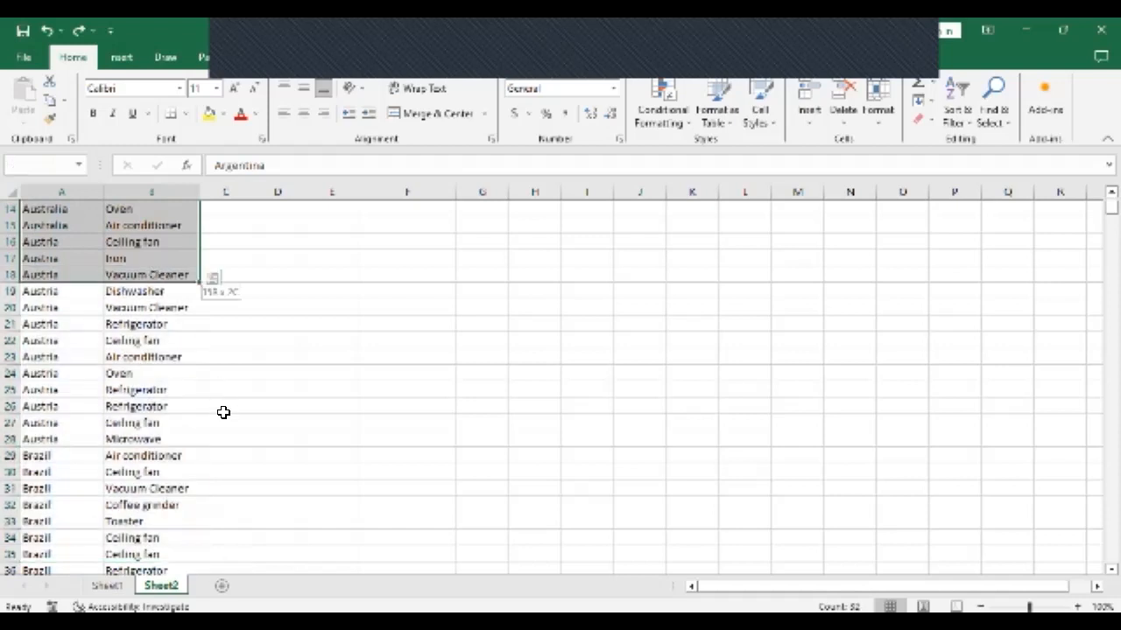
Step: Extend the Country and Item selection down into the China rows as far as row 123, and return to its first cell
{"action": "key", "text": "shift+Down"}
{"action": "key", "text": "shift+Down"}
{"action": "key", "text": "shift+Down"}
{"action": "key", "text": "shift+Down"}
{"action": "key", "text": "shift+Down"}
{"action": "key", "text": "shift+Down"}
{"action": "key", "text": "shift+Down"}
{"action": "key", "text": "shift+Down"}
{"action": "key", "text": "shift+Down"}
{"action": "key", "text": "shift+Down"}
{"action": "key", "text": "shift+Down"}
{"action": "key", "text": "shift+Down"}
{"action": "key", "text": "shift+Down"}
{"action": "key", "text": "shift+Down"}
{"action": "key", "text": "shift+Down"}
{"action": "key", "text": "shift+Down"}
{"action": "key", "text": "shift+Down"}
{"action": "key", "text": "shift+Down"}
{"action": "key", "text": "shift+Down"}
{"action": "key", "text": "shift+Down"}
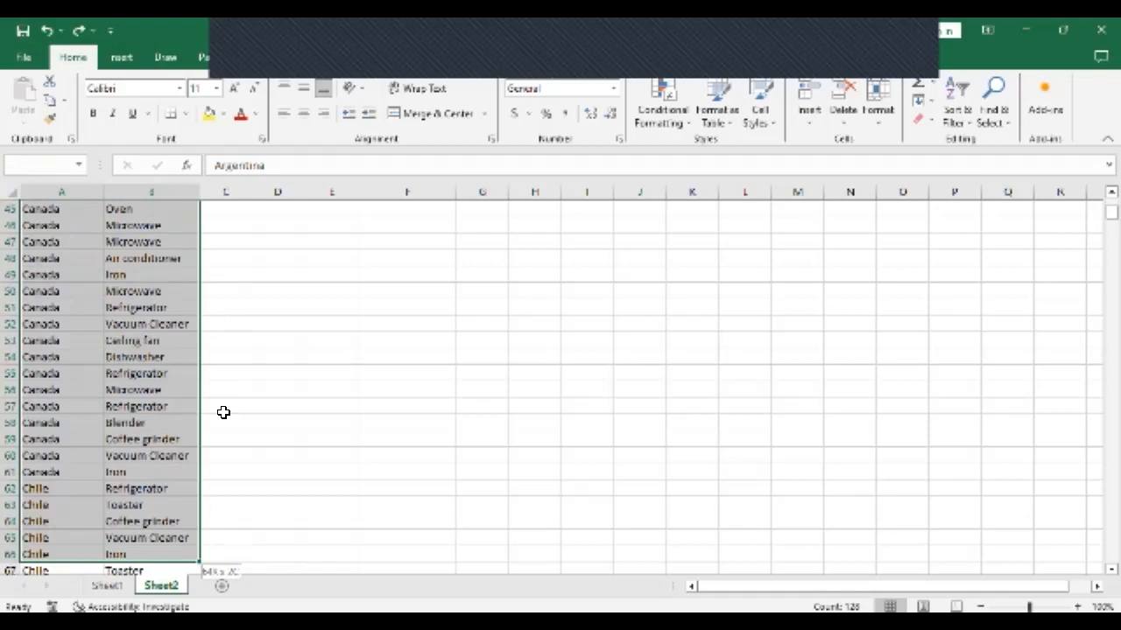
{"action": "key", "text": "shift+Down"}
{"action": "key", "text": "shift+Down"}
{"action": "key", "text": "shift+Down"}
{"action": "key", "text": "shift+Down"}
{"action": "key", "text": "shift+Down"}
{"action": "key", "text": "shift+Down"}
{"action": "key", "text": "shift+Down"}
{"action": "key", "text": "shift+Down"}
{"action": "key", "text": "shift+Down"}
{"action": "key", "text": "shift+Down"}
{"action": "key", "text": "shift+Down"}
{"action": "key", "text": "shift+Down"}
{"action": "key", "text": "shift+Down"}
{"action": "key", "text": "shift+Down"}
{"action": "key", "text": "shift+Down"}
{"action": "key", "text": "shift+Down"}
{"action": "key", "text": "shift+Down"}
{"action": "key", "text": "shift+Down"}
{"action": "key", "text": "shift+Down"}
{"action": "key", "text": "shift+Down"}
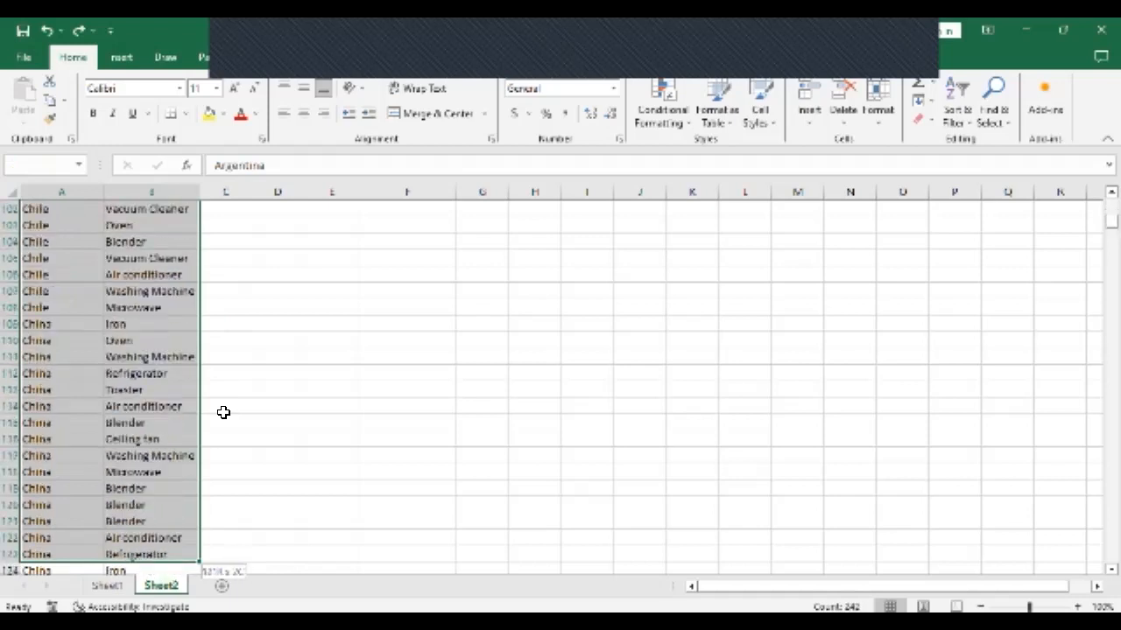
{"action": "key", "text": "ctrl+BackSpace"}
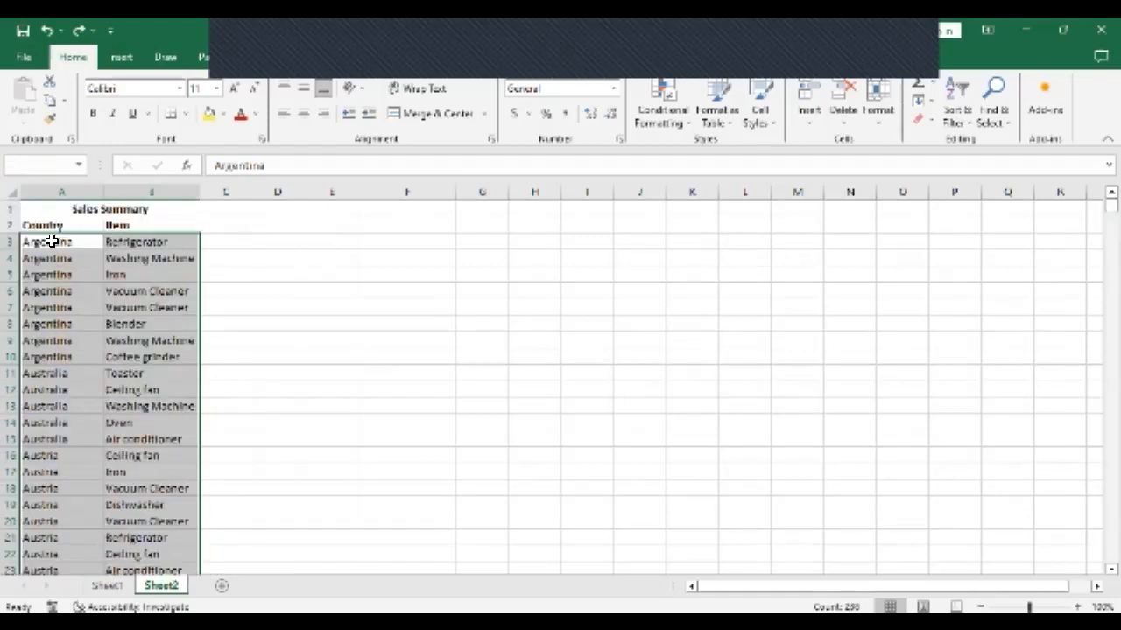
Step: Select the block A3:B21 by setting A3 as the first cell and extending to B21, and deselect it
{"action": "left_click", "coordinate": [50, 242]}
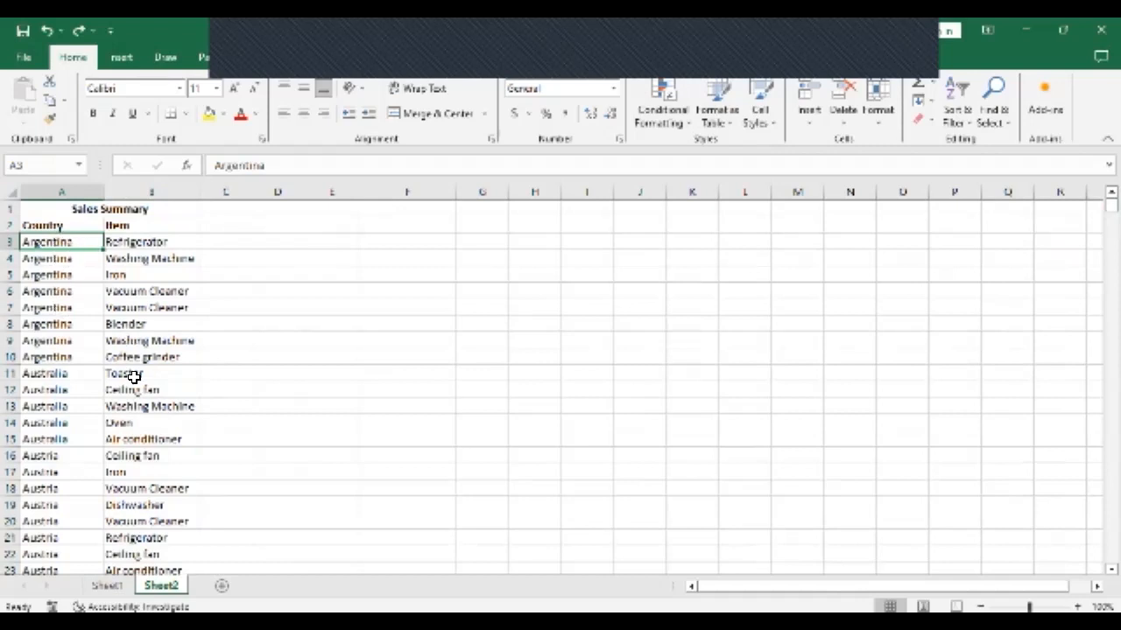
{"action": "left_click", "coordinate": [141, 506], "text": "shift"}
{"action": "left_click_drag", "start_coordinate": [141, 506], "coordinate": [131, 530]}
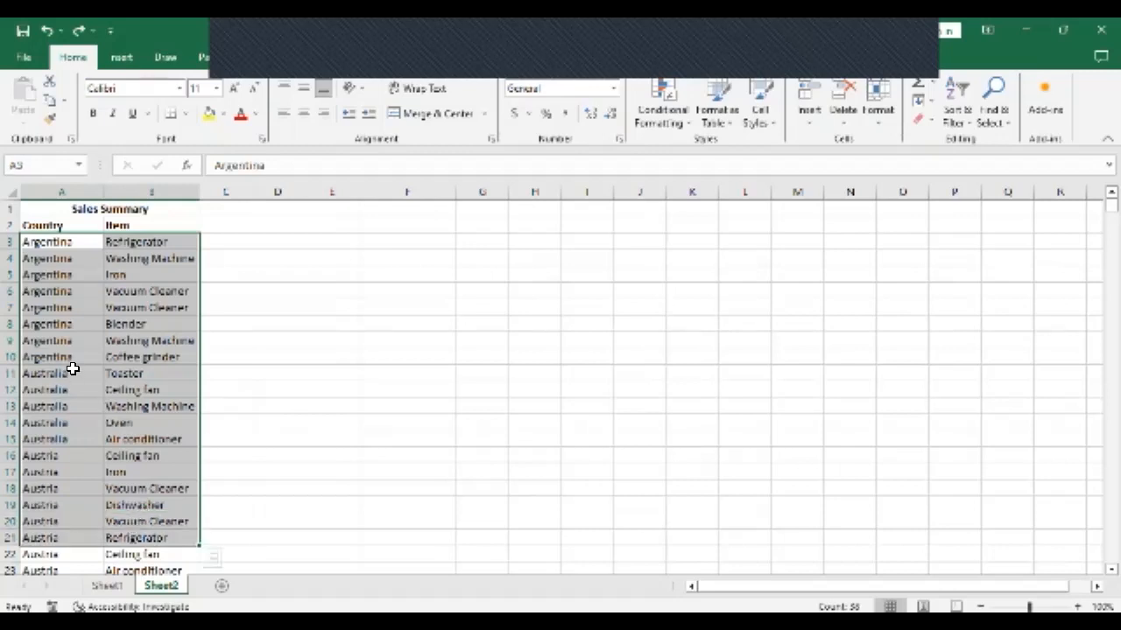
{"action": "left_click", "coordinate": [155, 291]}
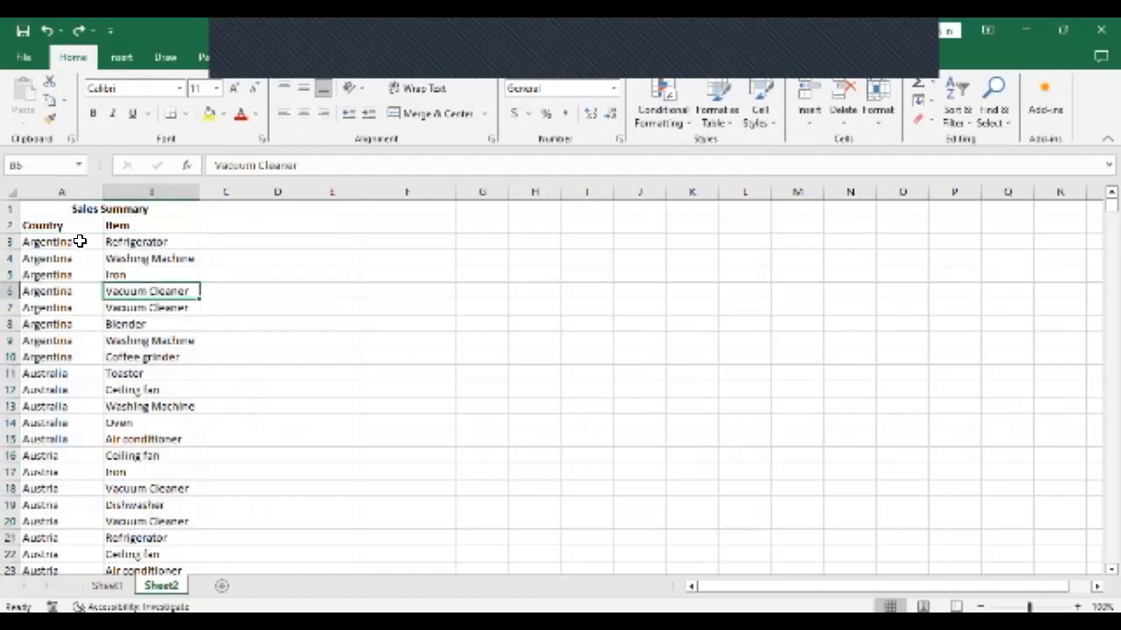
Step: Try to add the Austria Vacuum Cleaner row 18 to the selected rows A6:B7 by extending the selection
{"action": "left_click_drag", "start_coordinate": [100, 243], "coordinate": [121, 245]}
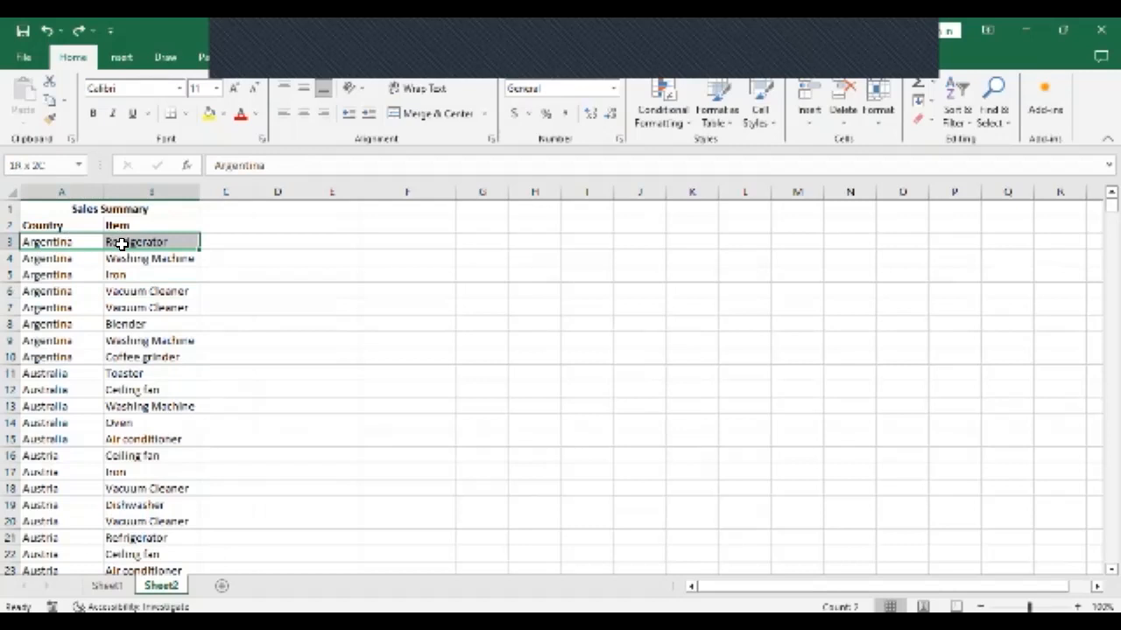
{"action": "left_click_drag", "start_coordinate": [43, 291], "coordinate": [149, 310]}
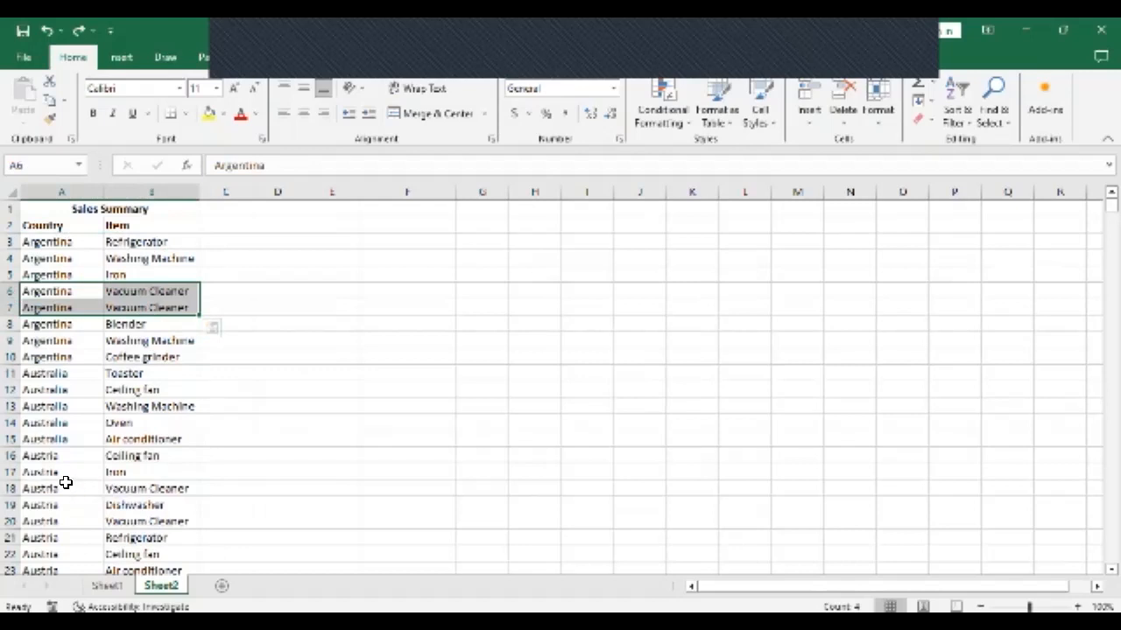
{"action": "left_click_drag", "start_coordinate": [44, 481], "coordinate": [139, 484]}
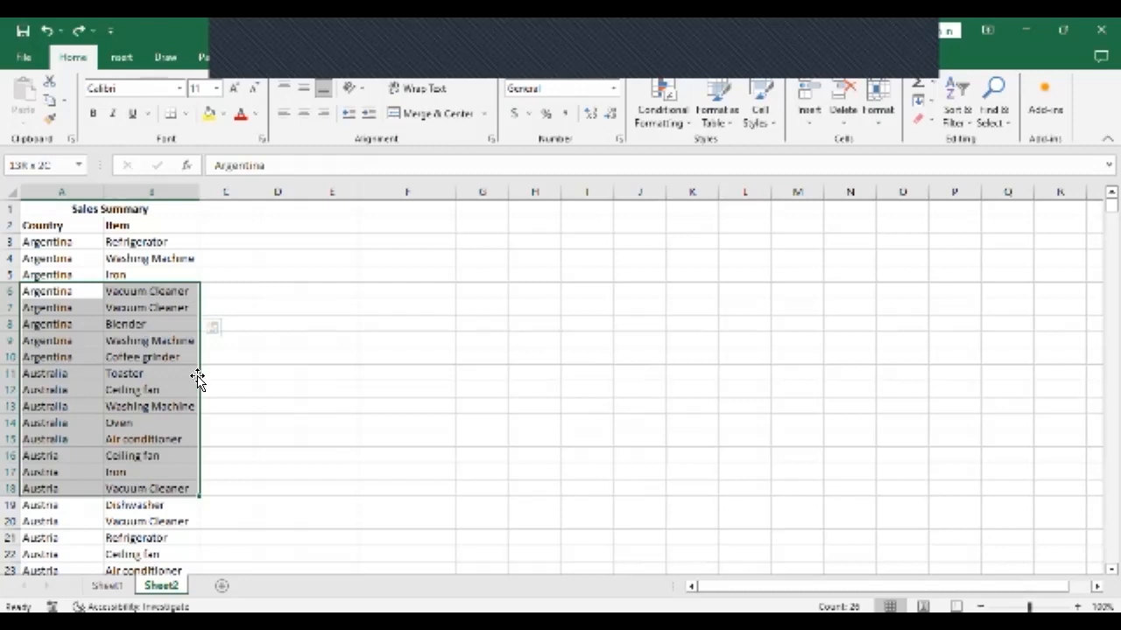
{"action": "key", "text": "shift+Up"}
Step: Select the non-adjacent Vacuum Cleaner rows A6:B7, A18:B18 and A20:B20 together
{"action": "left_click", "coordinate": [43, 292]}
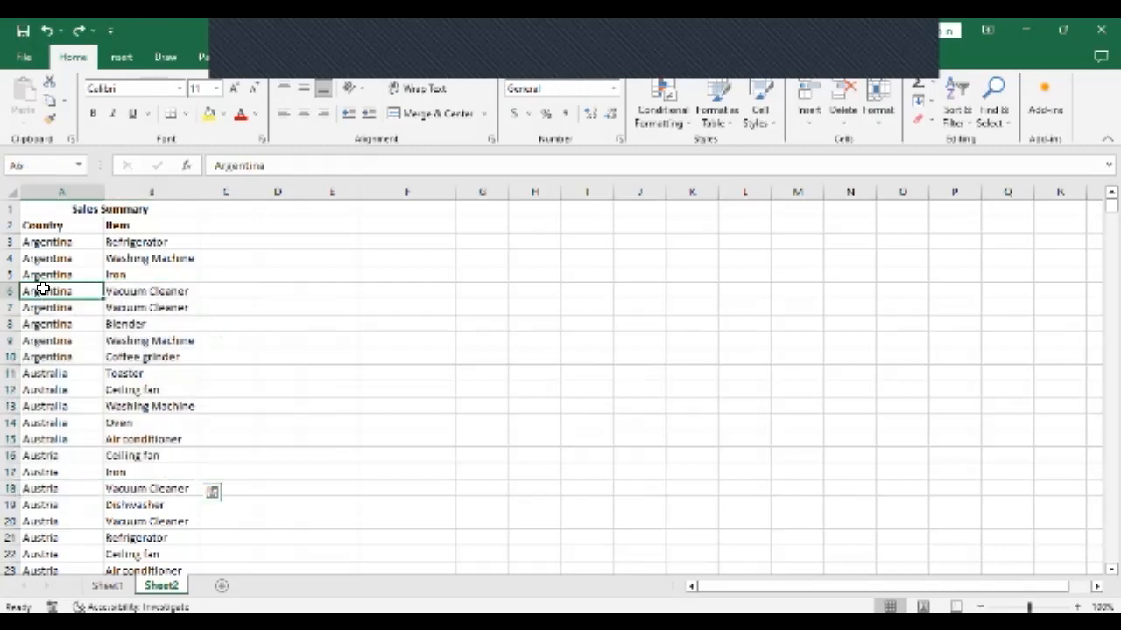
{"action": "key", "text": "shift+Down"}
{"action": "left_click", "coordinate": [155, 311], "text": "shift"}
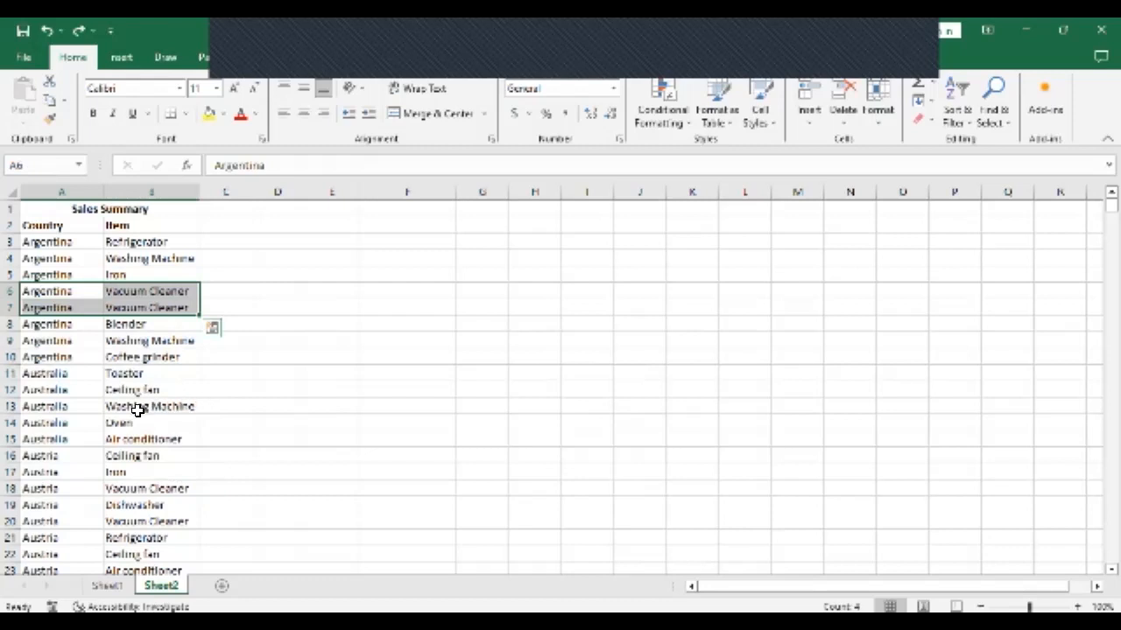
{"action": "left_click", "coordinate": [46, 487], "text": "ctrl"}
{"action": "left_click_drag", "start_coordinate": [126, 491], "coordinate": [162, 488]}
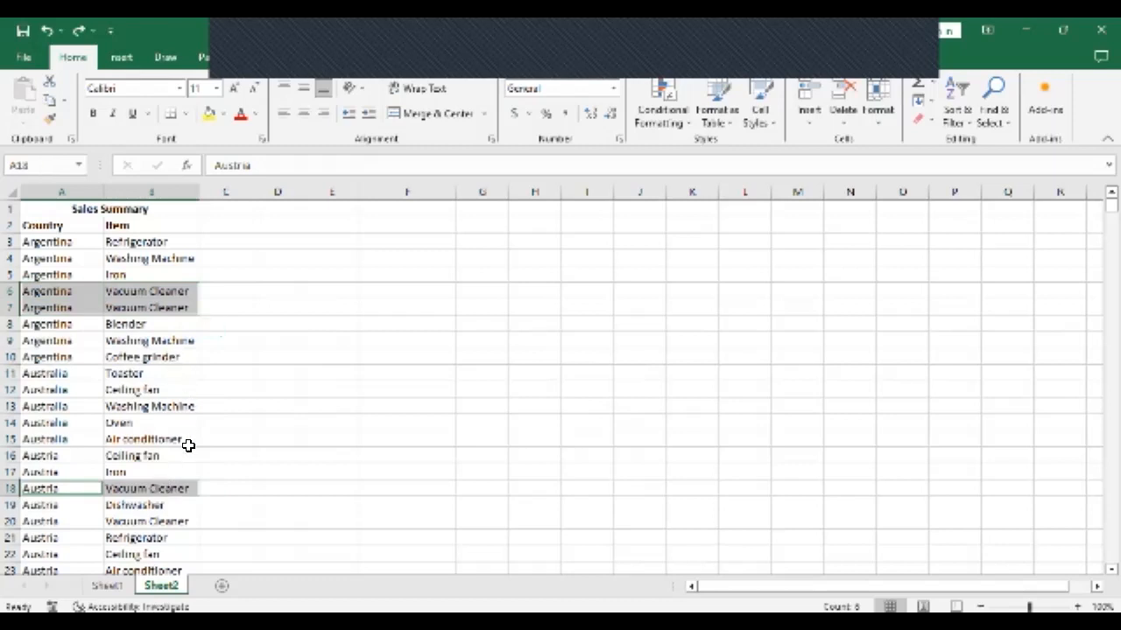
{"action": "scroll", "coordinate": [187, 458], "scroll_direction": "down", "scroll_amount": 2}
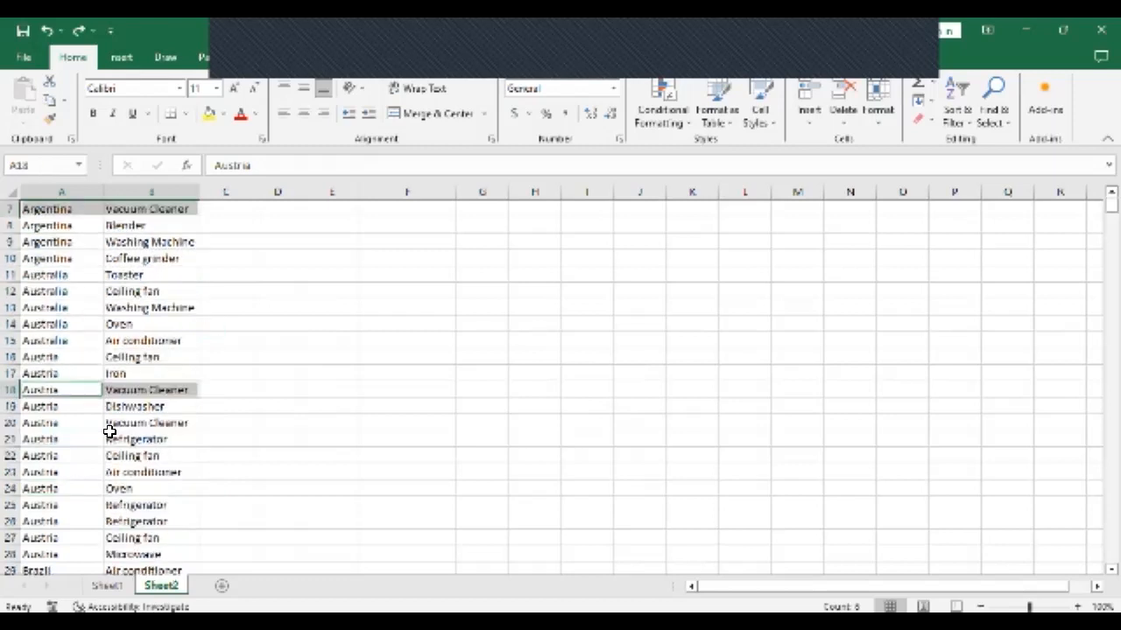
{"action": "left_click_drag", "start_coordinate": [57, 423], "coordinate": [151, 425]}
{"action": "scroll", "coordinate": [151, 425], "scroll_direction": "up", "scroll_amount": 2}
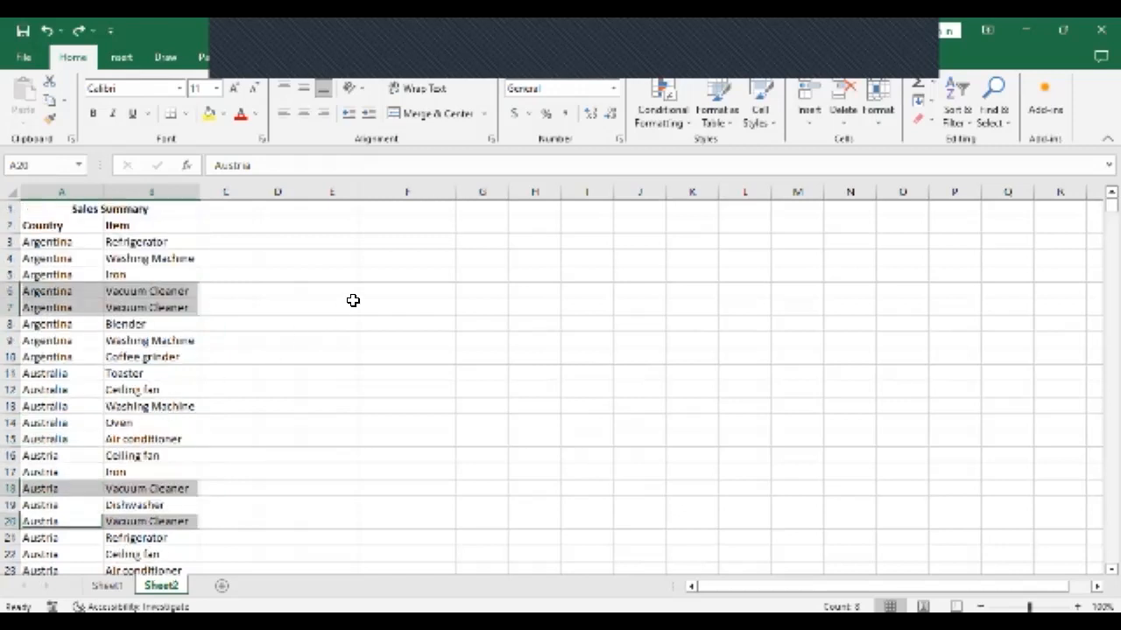
Step: Copy the selected Vacuum Cleaner rows and paste them starting at F6
{"action": "key", "text": "ctrl+c"}
{"action": "left_click", "coordinate": [406, 286]}
{"action": "key", "text": "ctrl+v"}
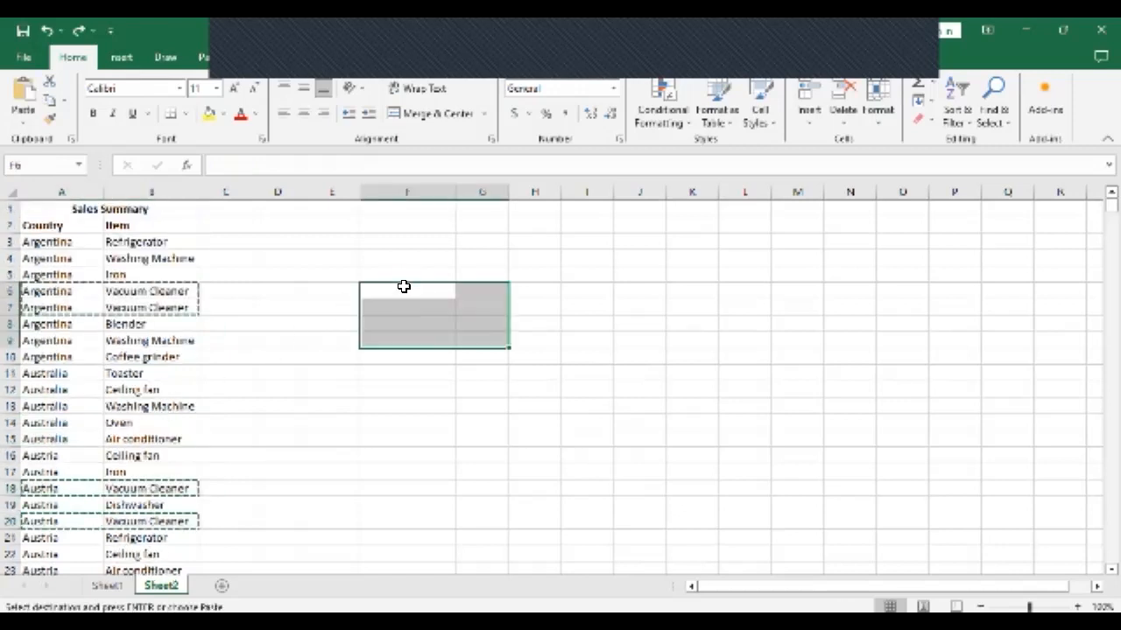